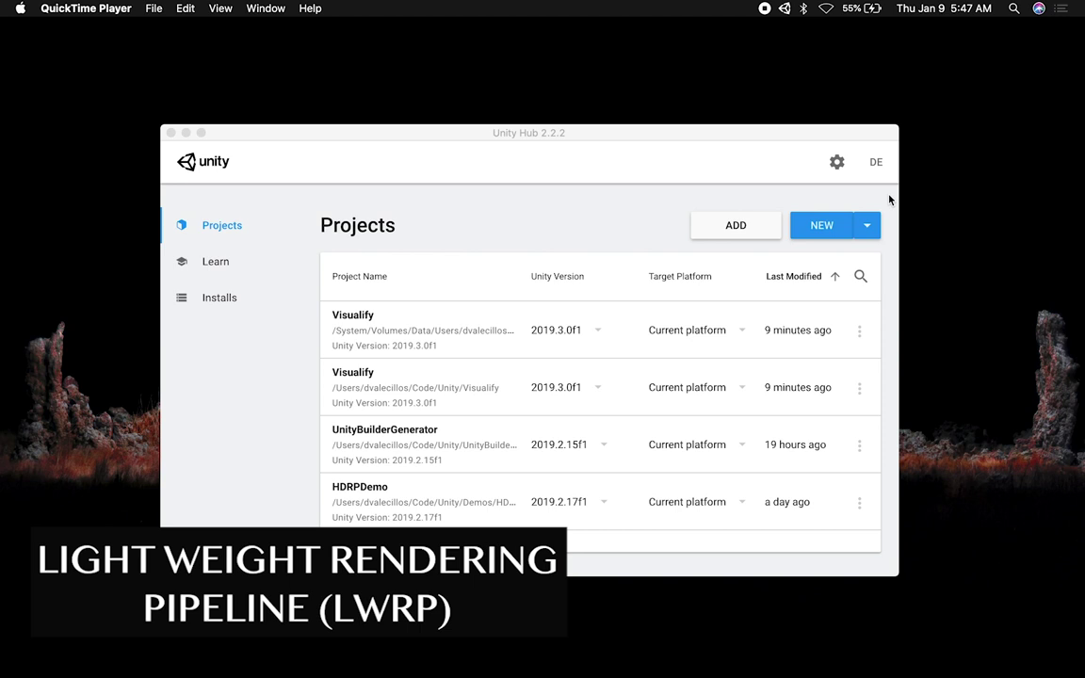
Start a new Unity 2019.2.17f1 project from the version list beside Unity Hub's NEW button
{"action": "left_click", "coordinate": [876, 224]}
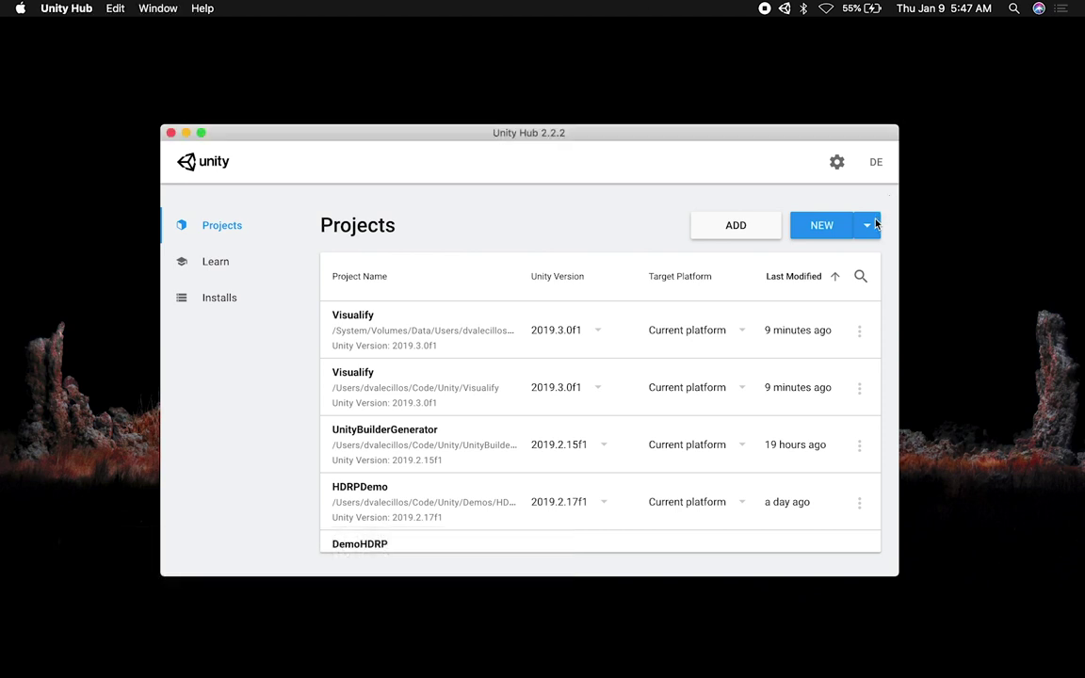
{"action": "left_click", "coordinate": [876, 224]}
{"action": "left_click", "coordinate": [808, 268]}
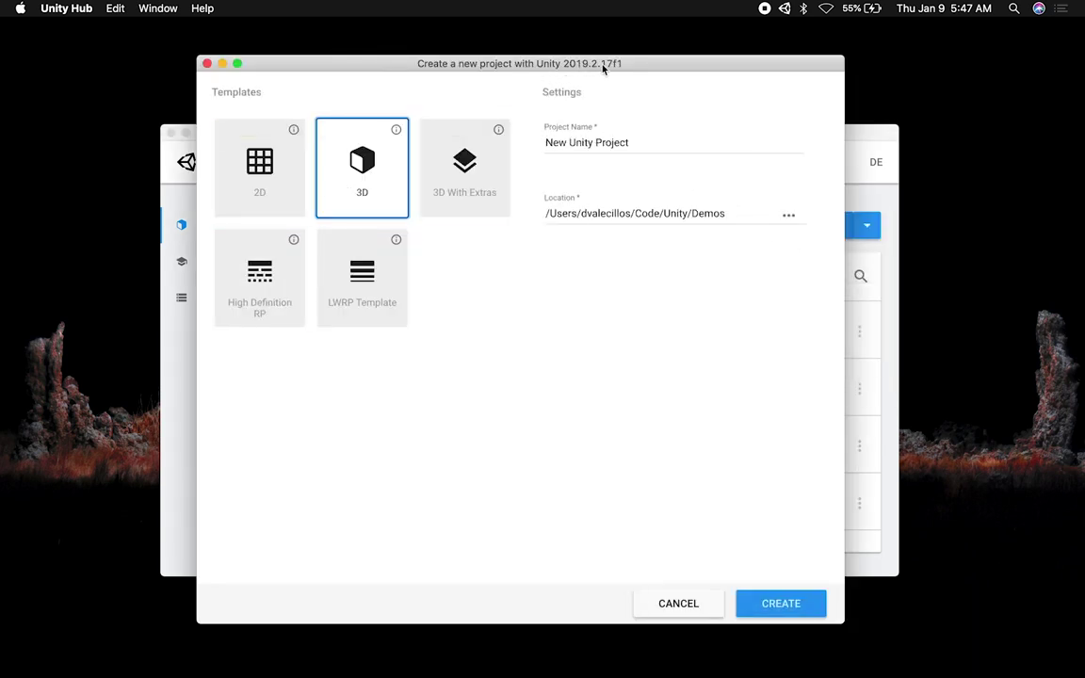
Create a project named LWRPDemo from the LWRP Template
{"action": "left_click", "coordinate": [360, 292]}
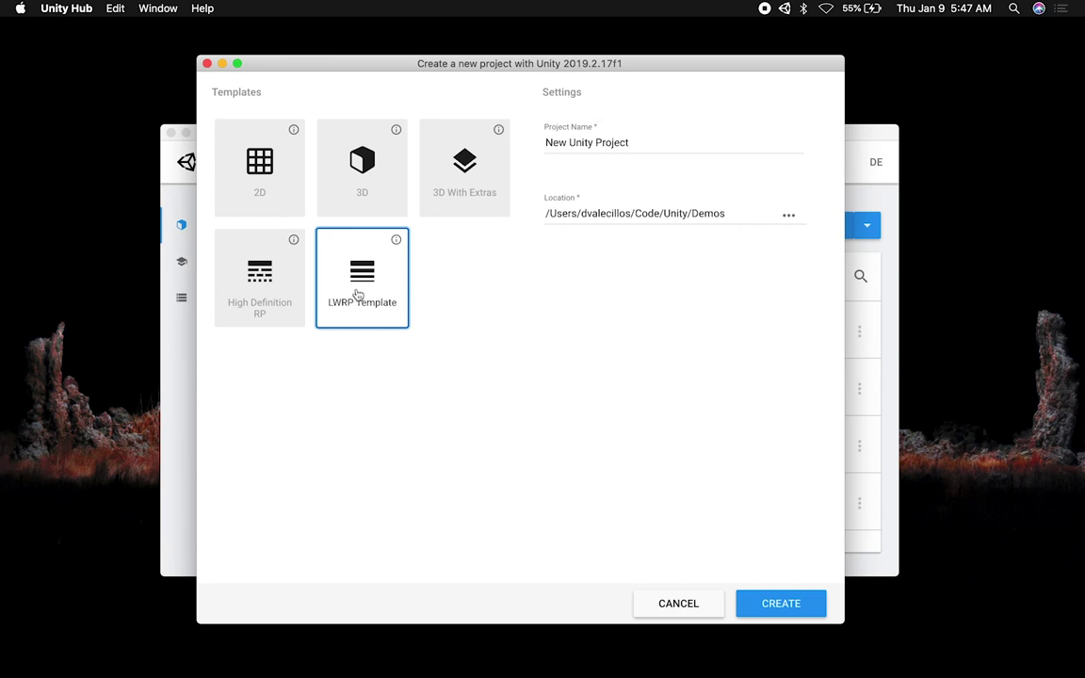
{"action": "left_click", "coordinate": [661, 139]}
{"action": "key", "text": "super+a"}
{"action": "type", "text": "LW"}
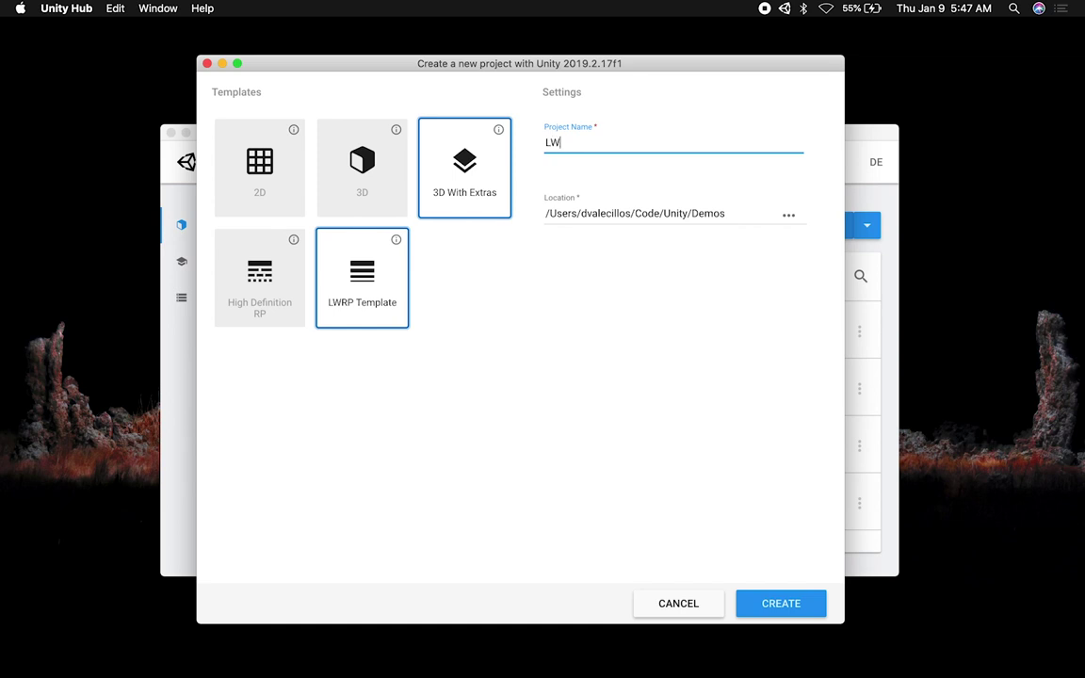
{"action": "type", "text": "RPDemo"}
{"action": "left_click", "coordinate": [779, 603]}
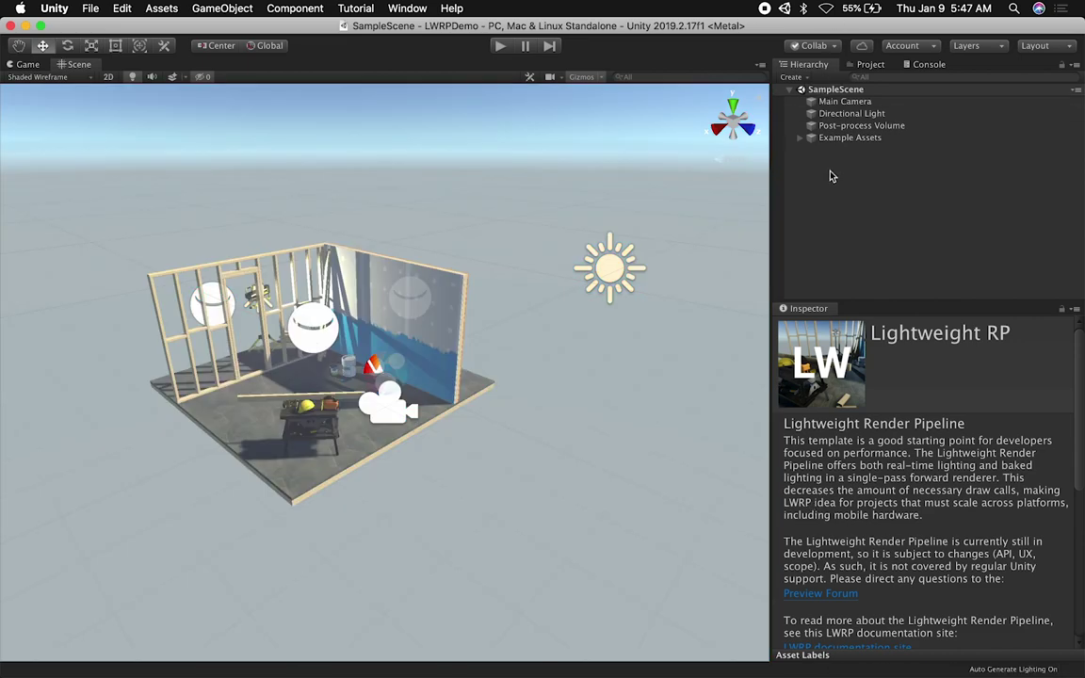
Orbit the sample room and inspect Main Camera, Directional Light and Post-process Volume
{"action": "left_click", "coordinate": [828, 174]}
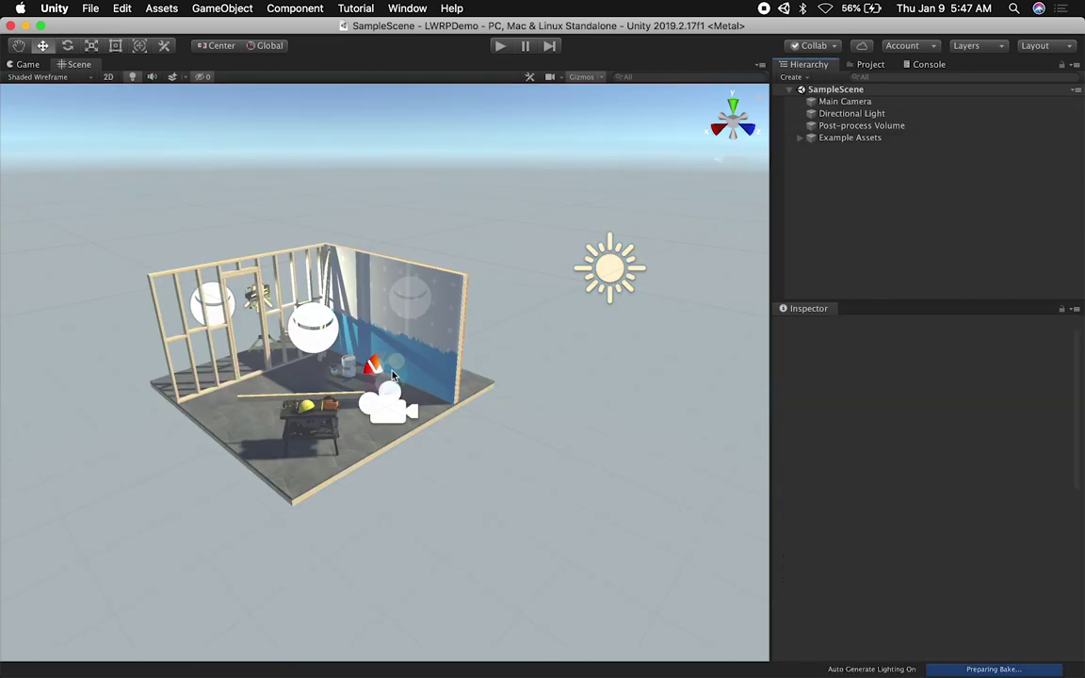
{"action": "scroll", "coordinate": [488, 253], "scroll_direction": "up", "scroll_amount": 5}
{"action": "left_click_drag", "start_coordinate": [488, 253], "coordinate": [164, 141], "text": "alt"}
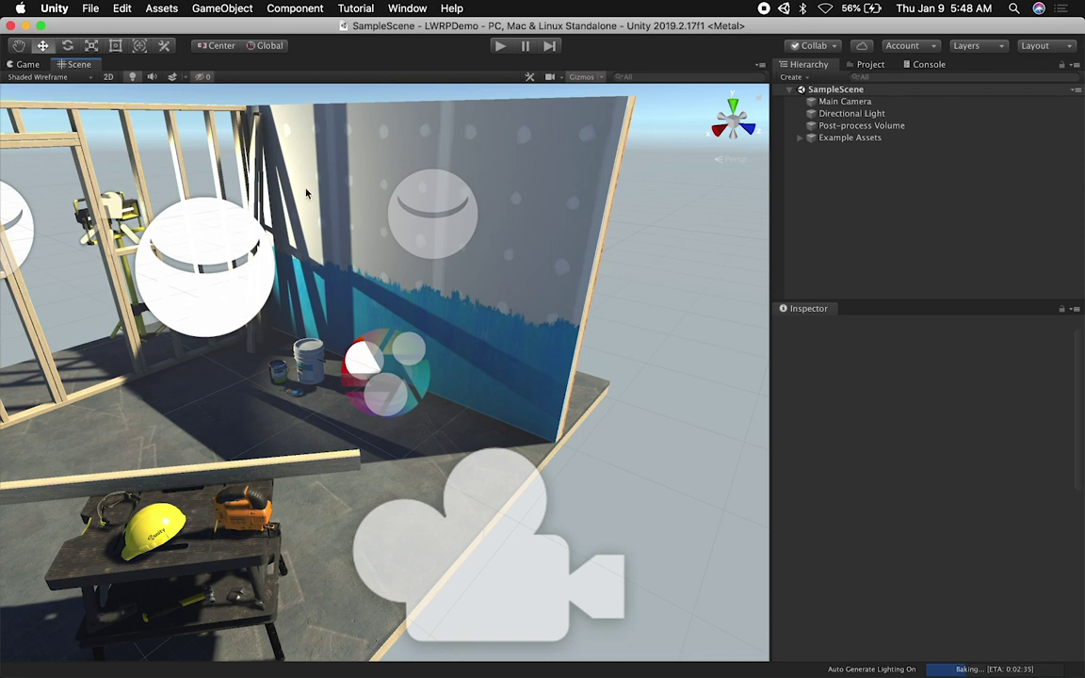
{"action": "left_click", "coordinate": [844, 101]}
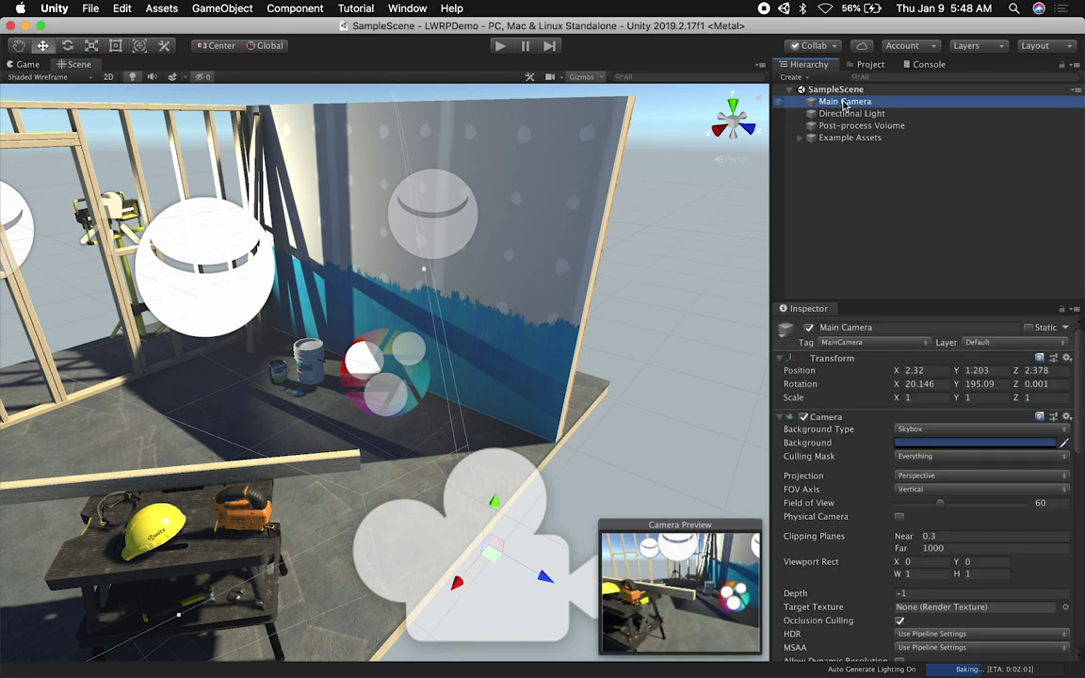
{"action": "left_click", "coordinate": [851, 114]}
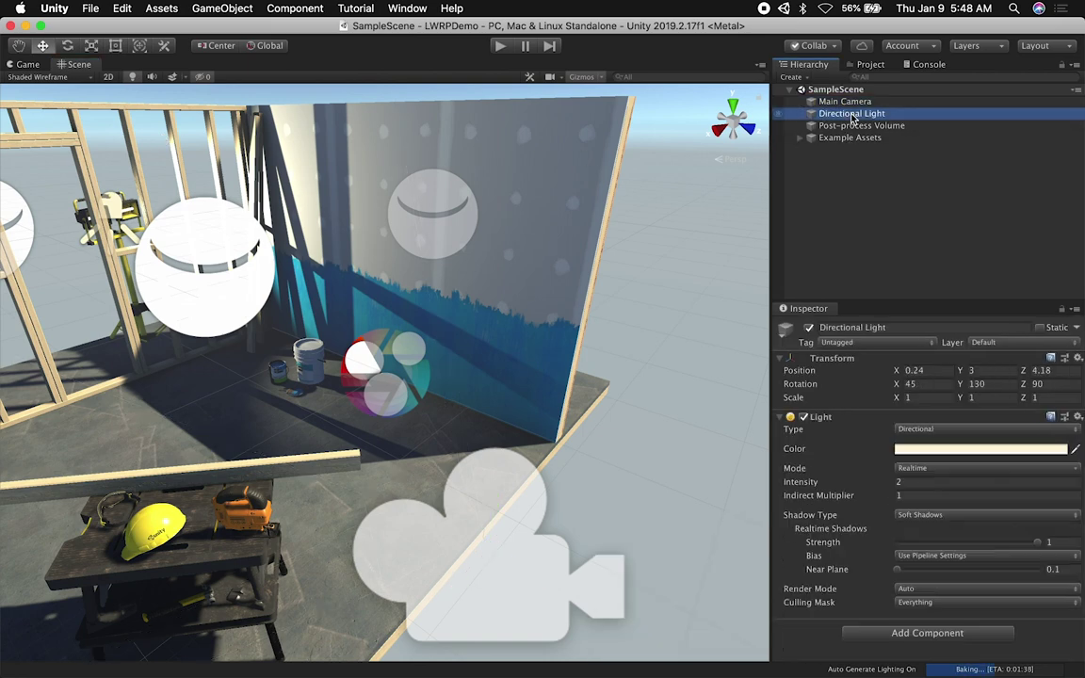
{"action": "left_click", "coordinate": [848, 127]}
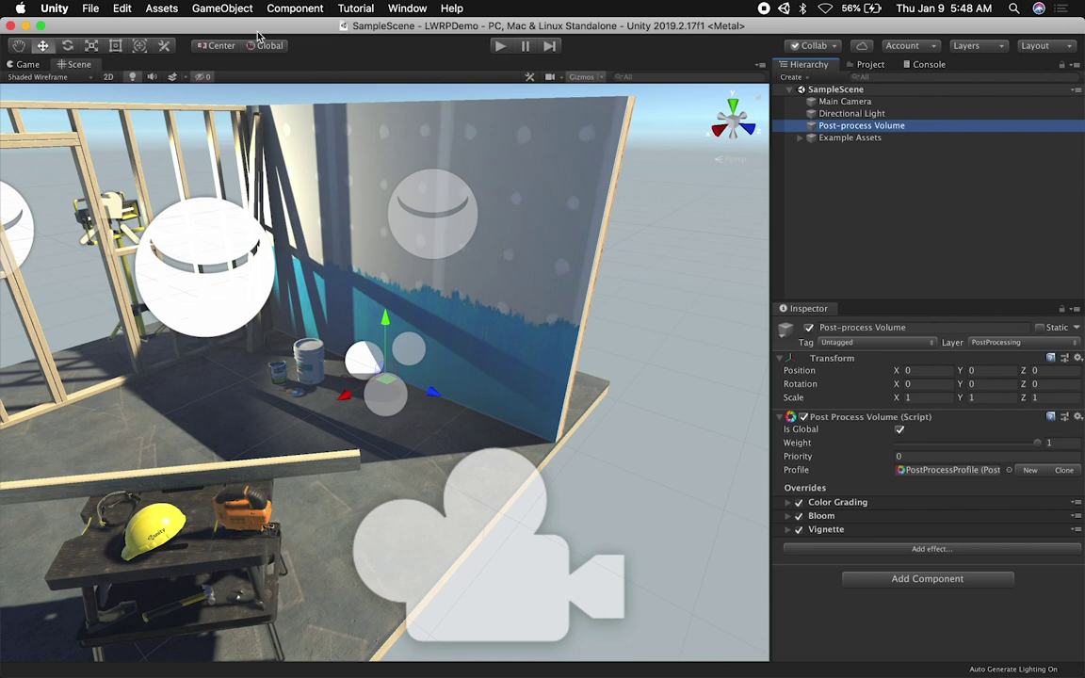
Open Project Settings through Build Settings' Player Settings and show the Graphics page
{"action": "left_click", "coordinate": [92, 11]}
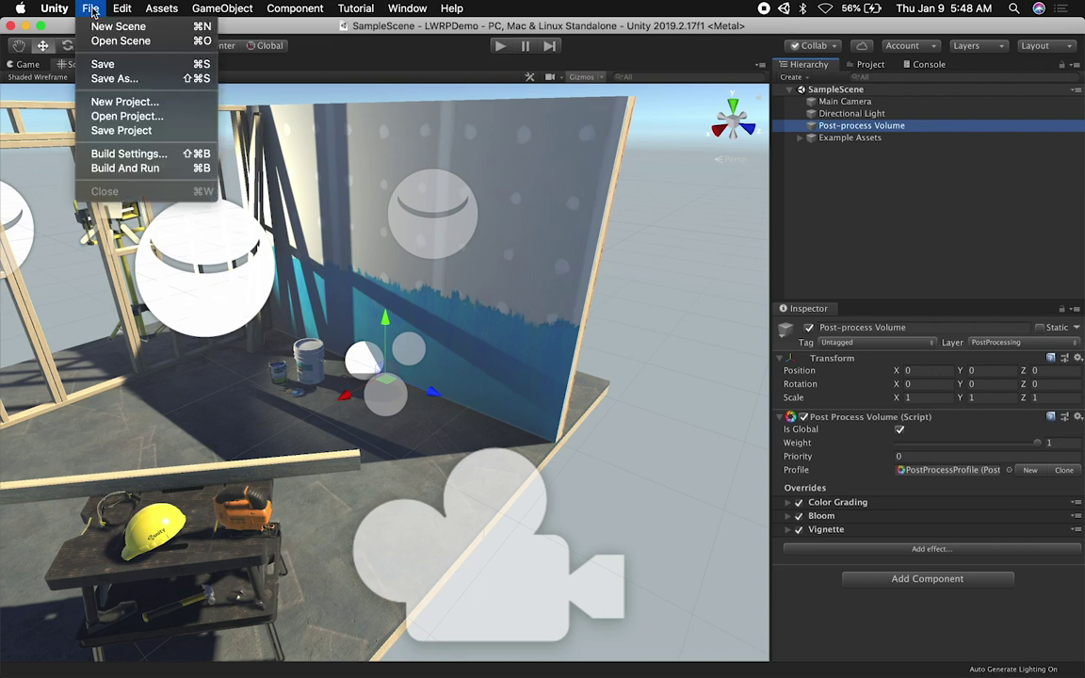
{"action": "left_click", "coordinate": [193, 153]}
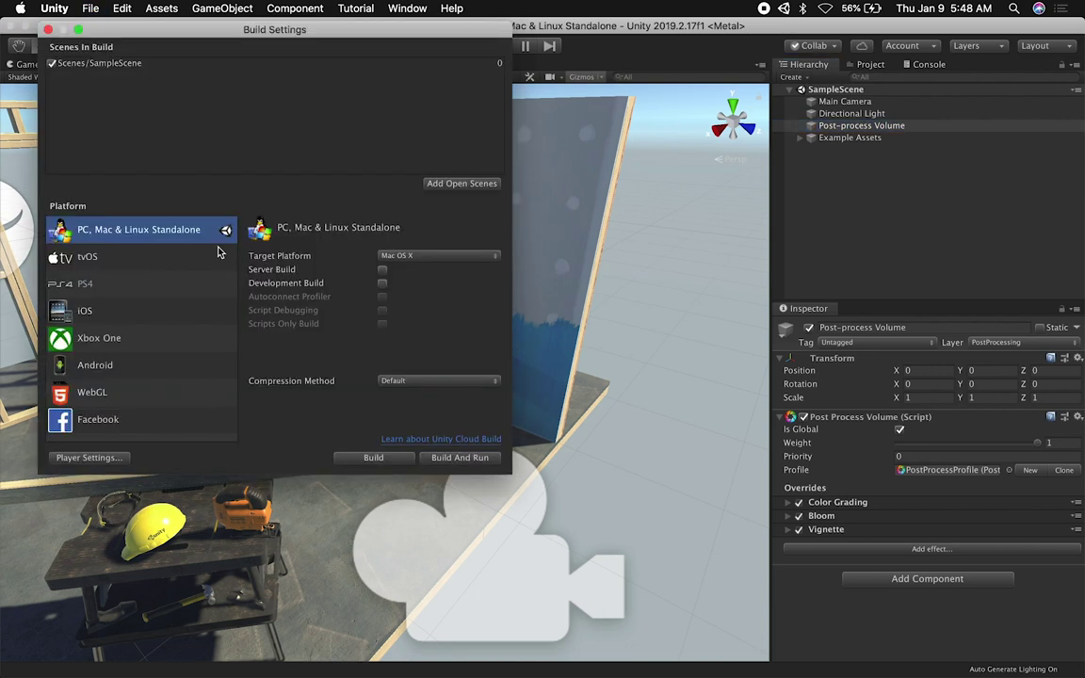
{"action": "left_click", "coordinate": [88, 458]}
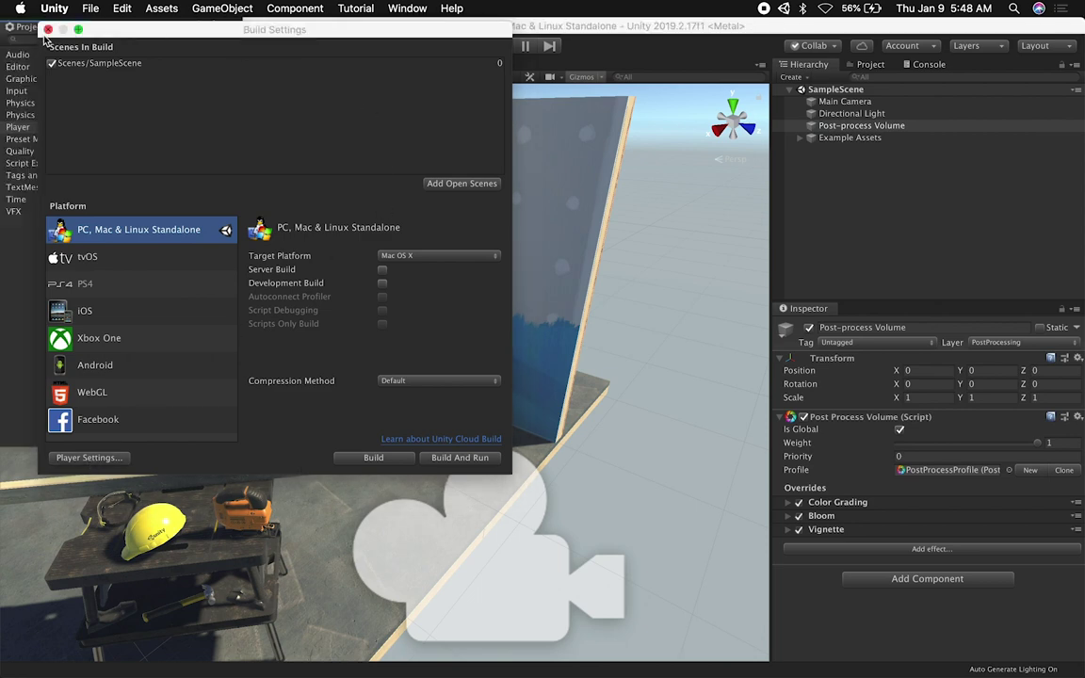
{"action": "left_click", "coordinate": [48, 31]}
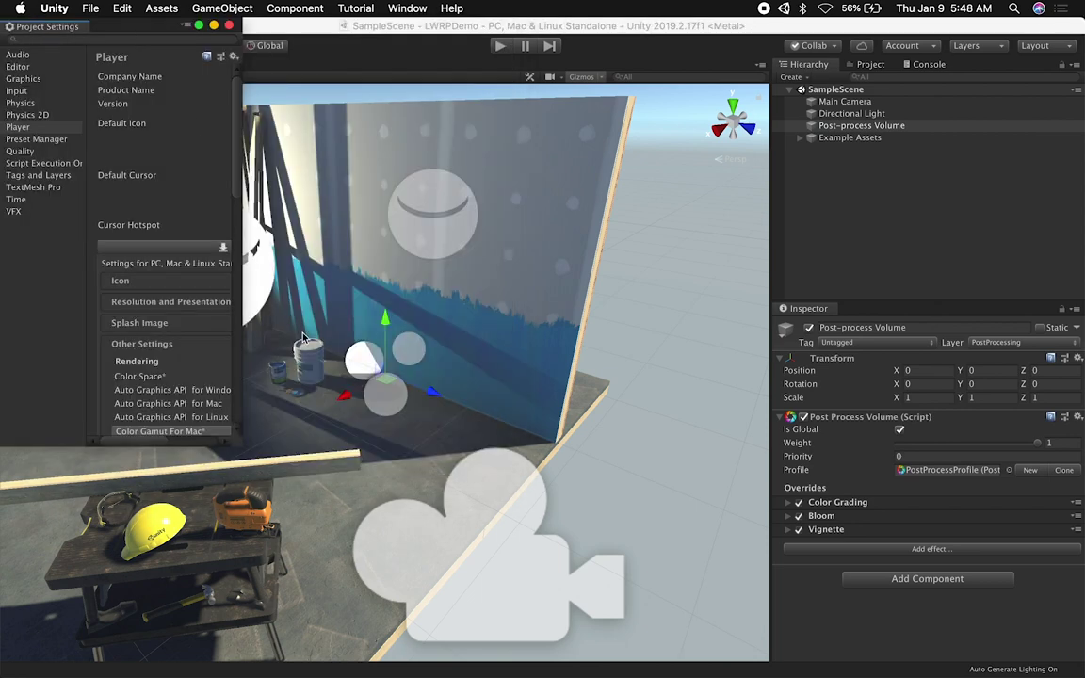
{"action": "left_click_drag", "start_coordinate": [241, 445], "coordinate": [812, 620]}
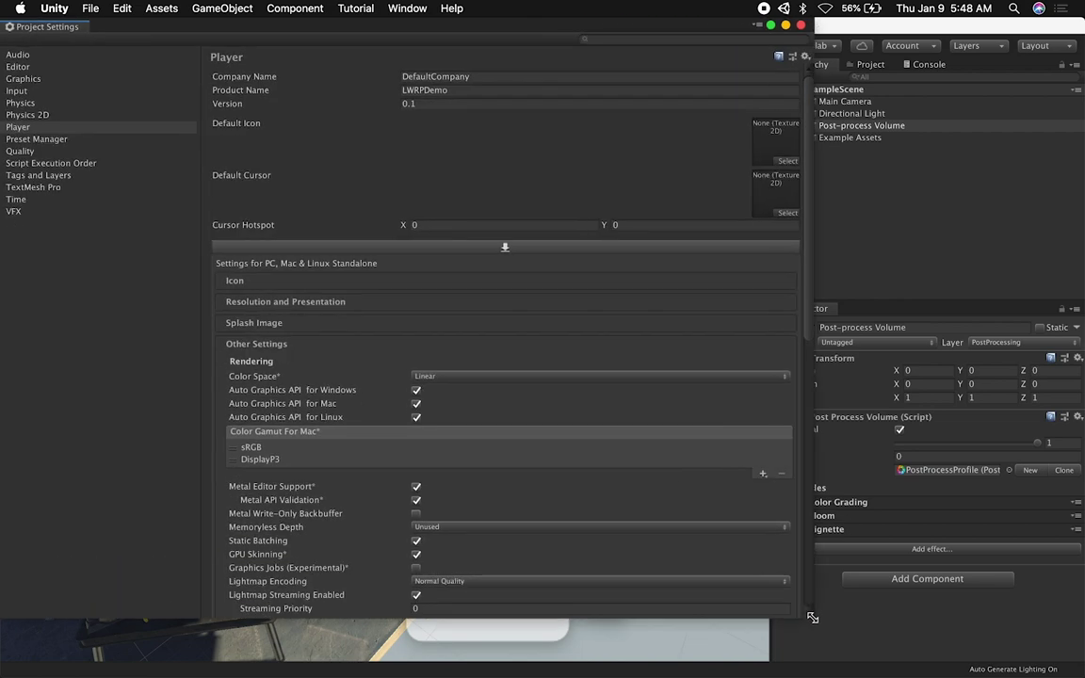
{"action": "left_click", "coordinate": [28, 78]}
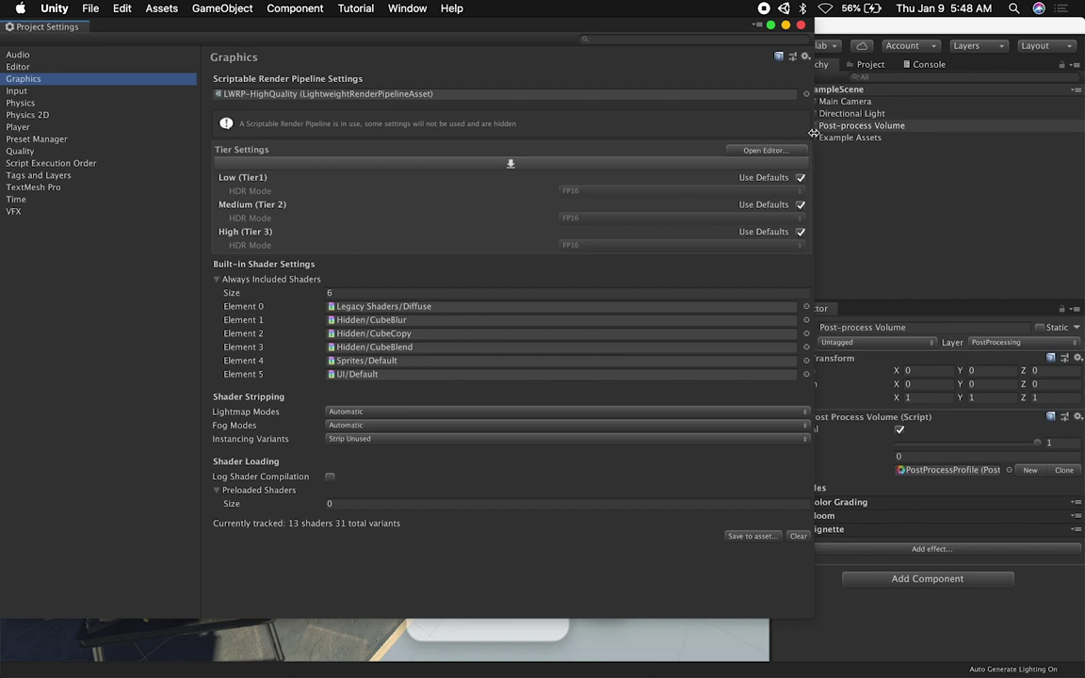
Locate the active LWRP-HighQuality pipeline asset in the project's Settings folder
{"action": "left_click_drag", "start_coordinate": [814, 125], "coordinate": [731, 124]}
{"action": "left_click", "coordinate": [284, 92]}
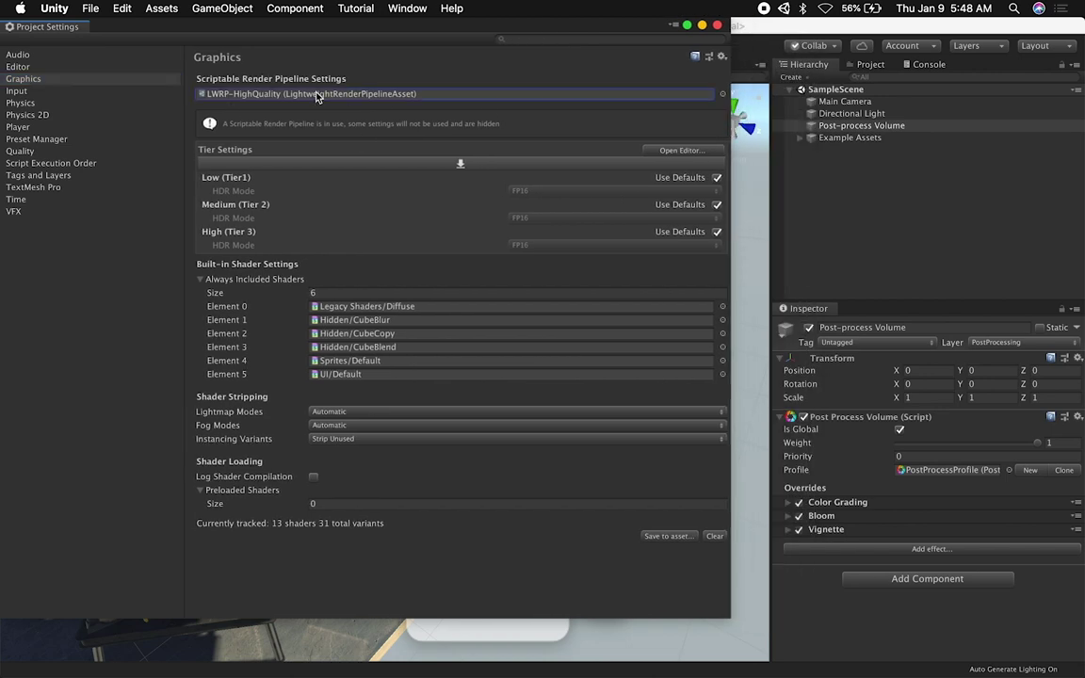
{"action": "left_click", "coordinate": [841, 122]}
{"action": "left_click", "coordinate": [870, 64]}
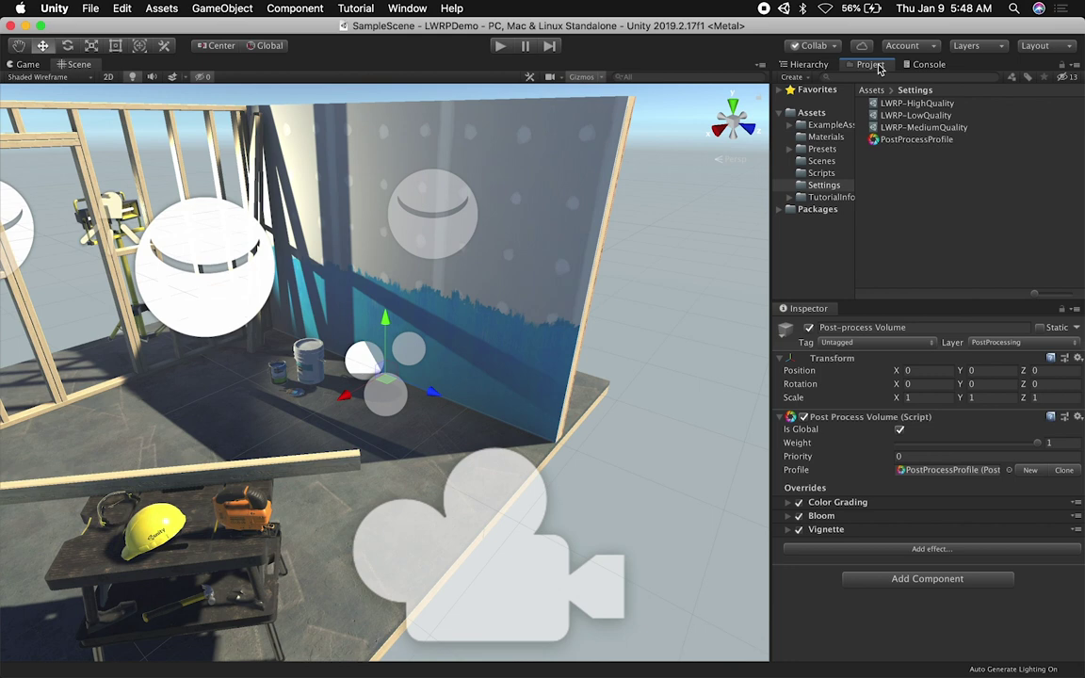
{"action": "left_click", "coordinate": [320, 94]}
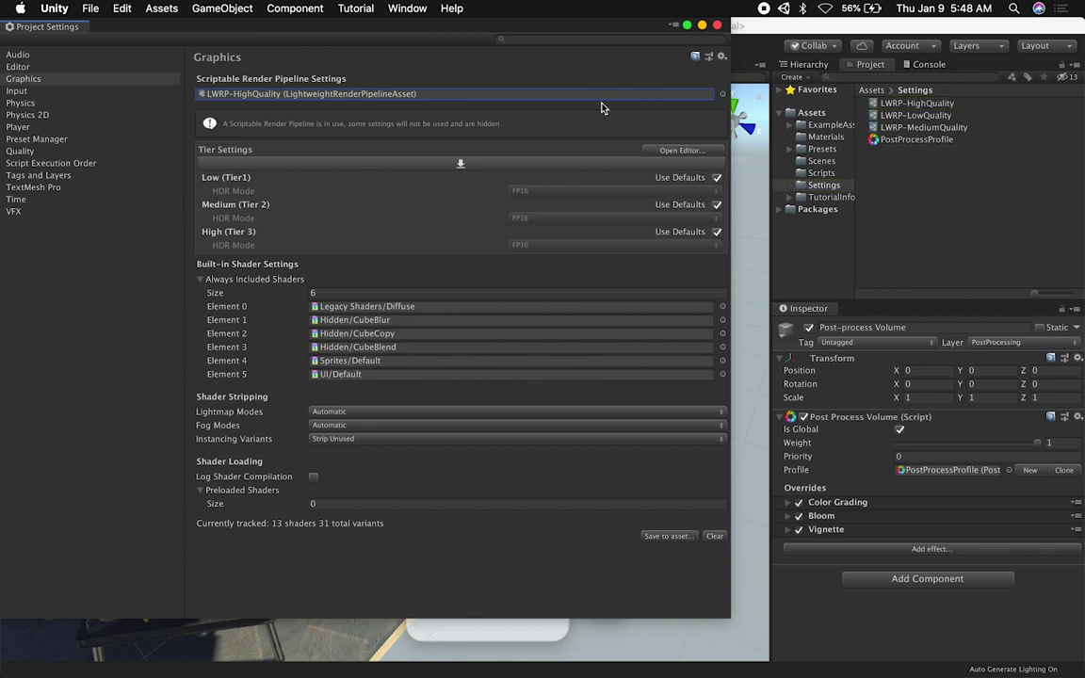
Try LWRP-LowQuality and LWRP-MediumQuality as the pipeline asset, then return to LWRP-HighQuality
{"action": "left_click", "coordinate": [545, 94]}
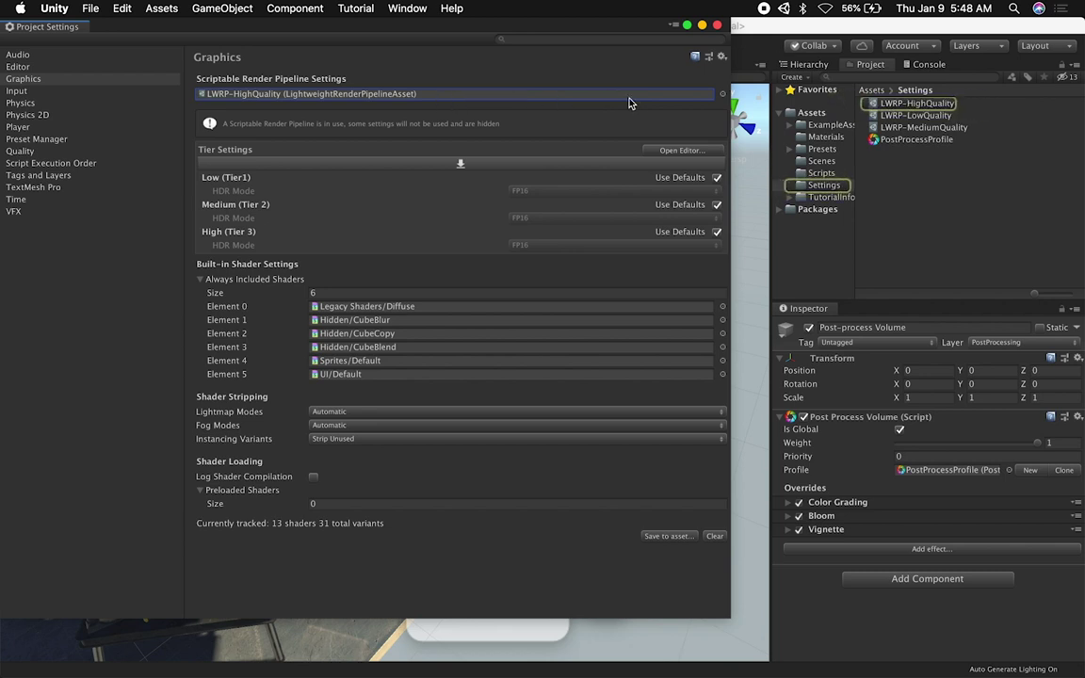
{"action": "left_click", "coordinate": [709, 98]}
{"action": "left_click", "coordinate": [75, 91]}
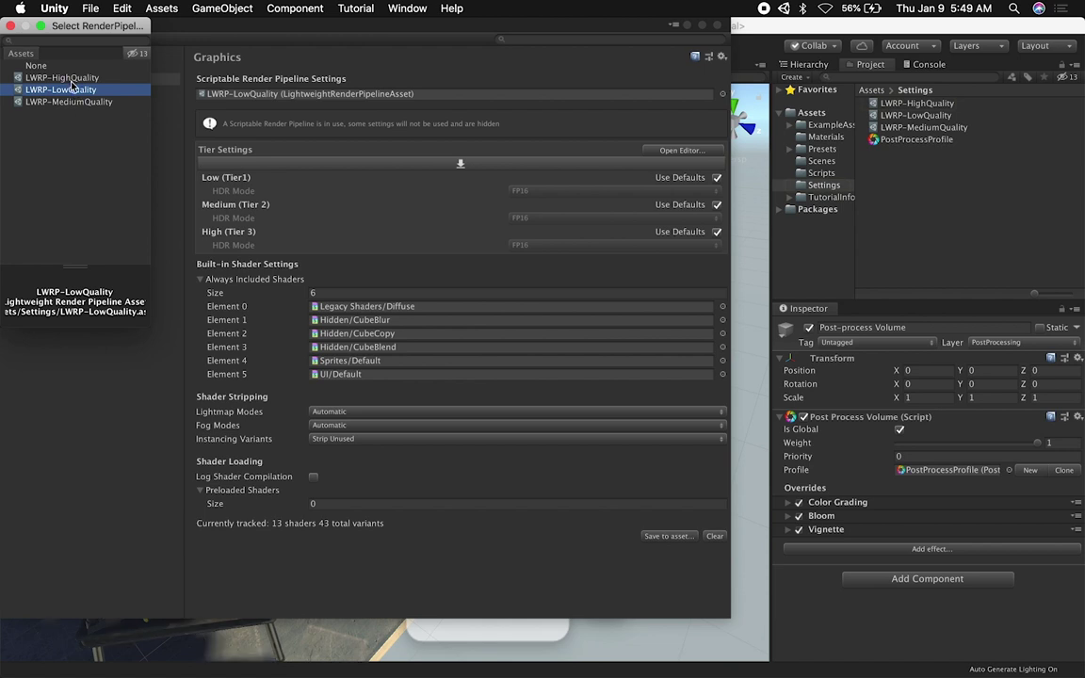
{"action": "key", "text": "Down"}
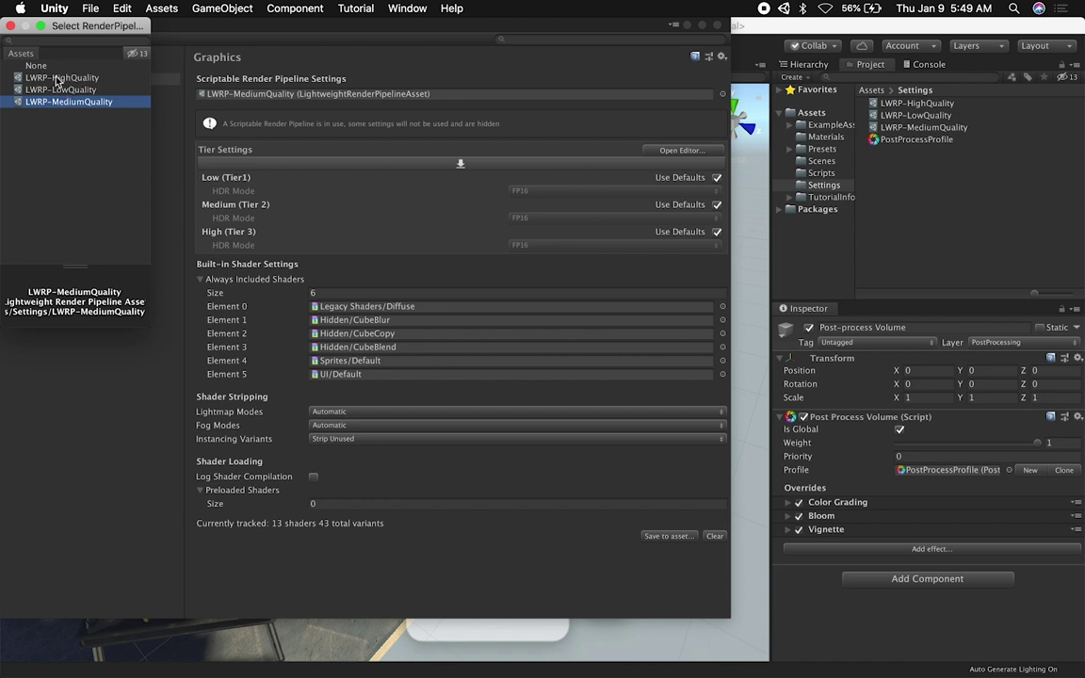
{"action": "left_click", "coordinate": [63, 79]}
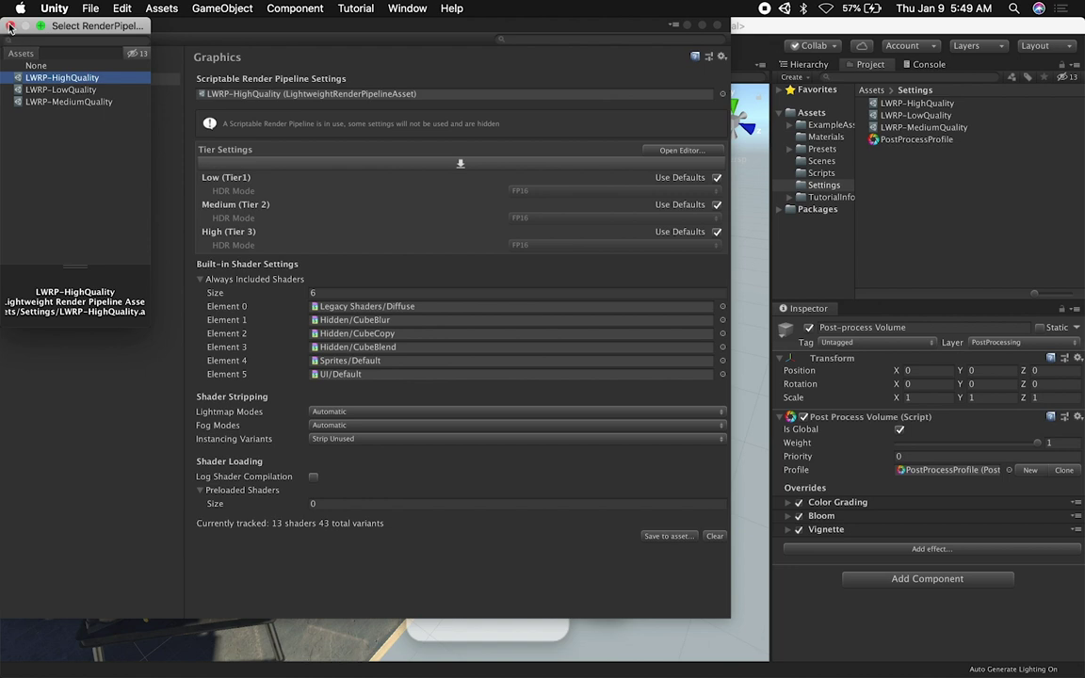
Keep LWRP-HighQuality as the pipeline asset and close Project Settings
{"action": "double_click", "coordinate": [38, 82]}
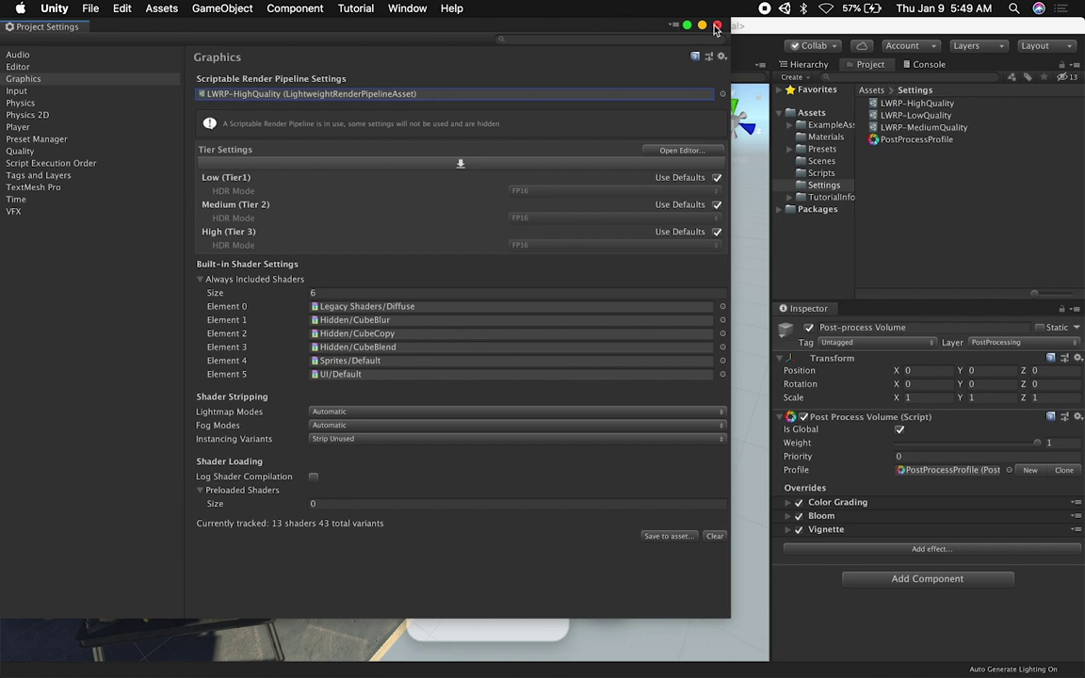
{"action": "key", "text": "super+w"}
{"action": "left_click", "coordinate": [173, 11]}
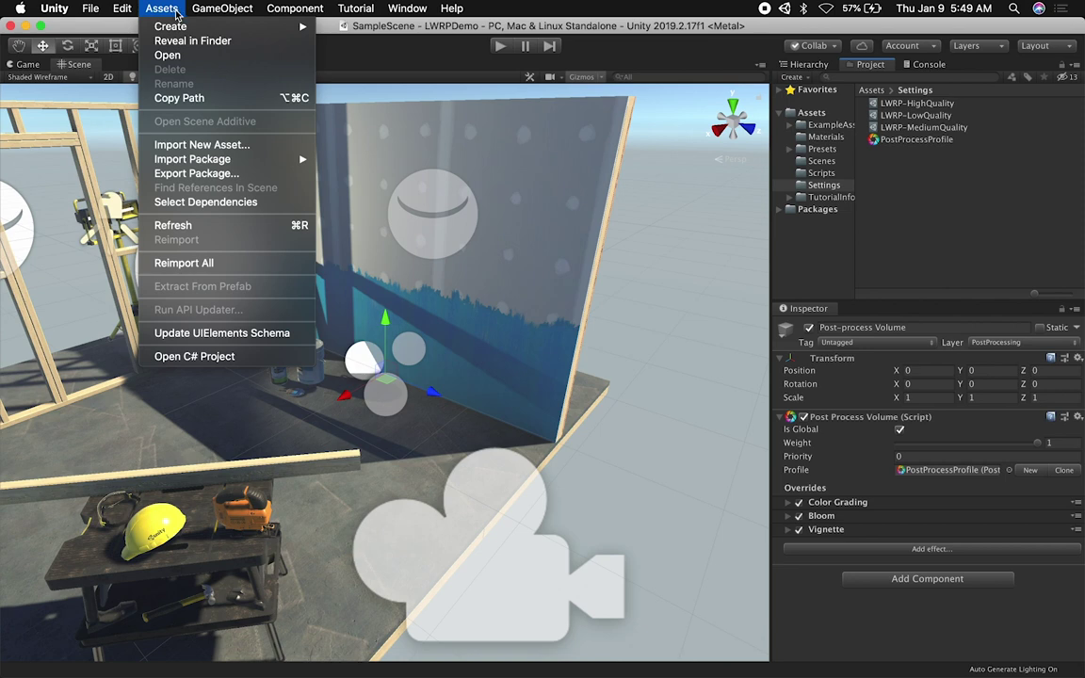
Dismiss the Assets menu and inspect the LWRP-HighQuality asset's settings
{"action": "mouse_move", "coordinate": [171, 29]}
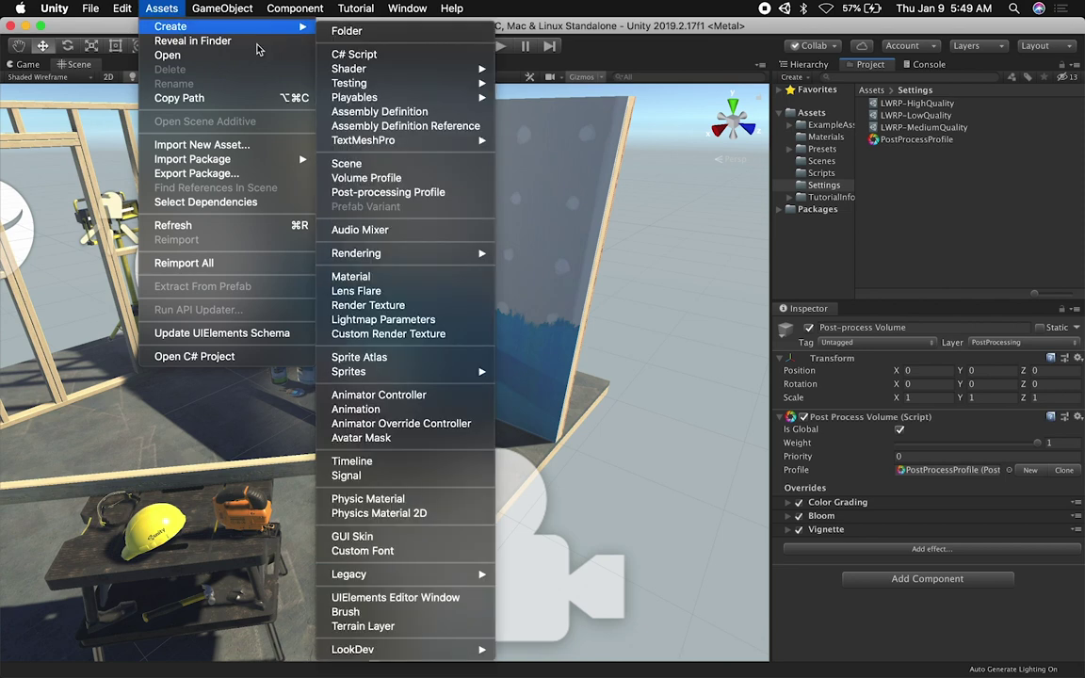
{"action": "mouse_move", "coordinate": [387, 250]}
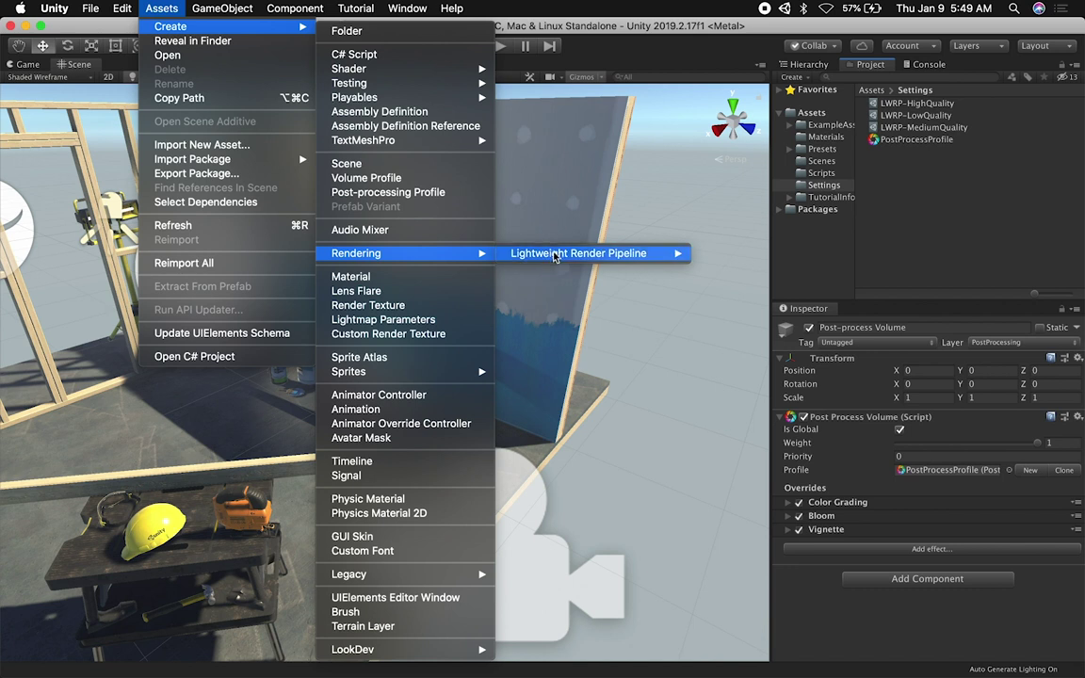
{"action": "mouse_move", "coordinate": [557, 255]}
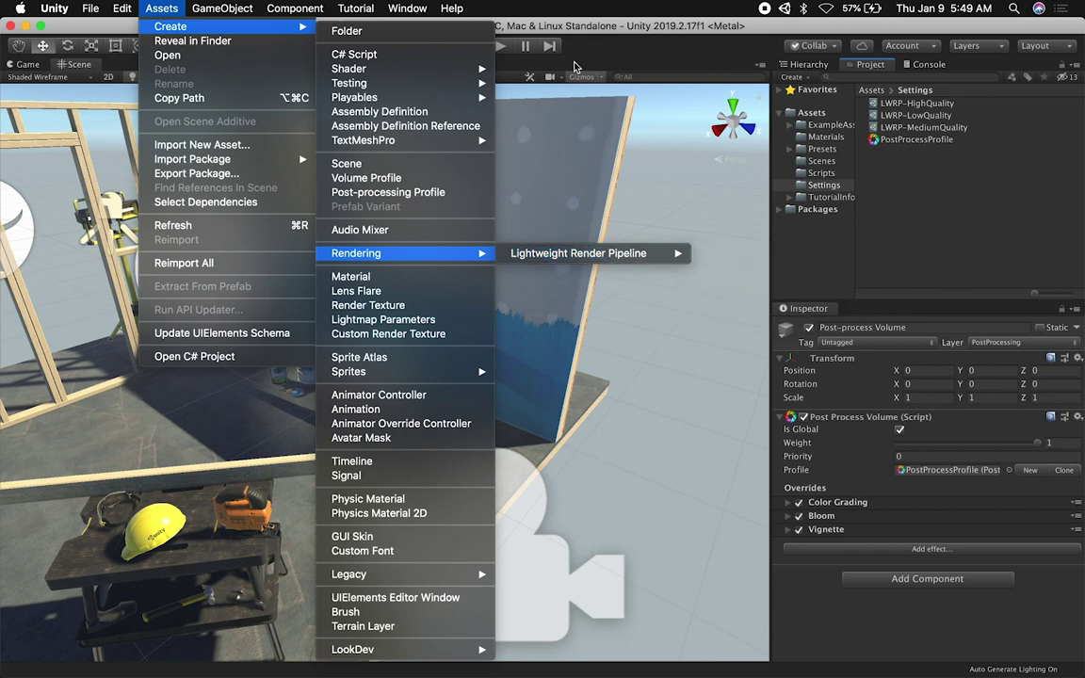
{"action": "left_click", "coordinate": [607, 37]}
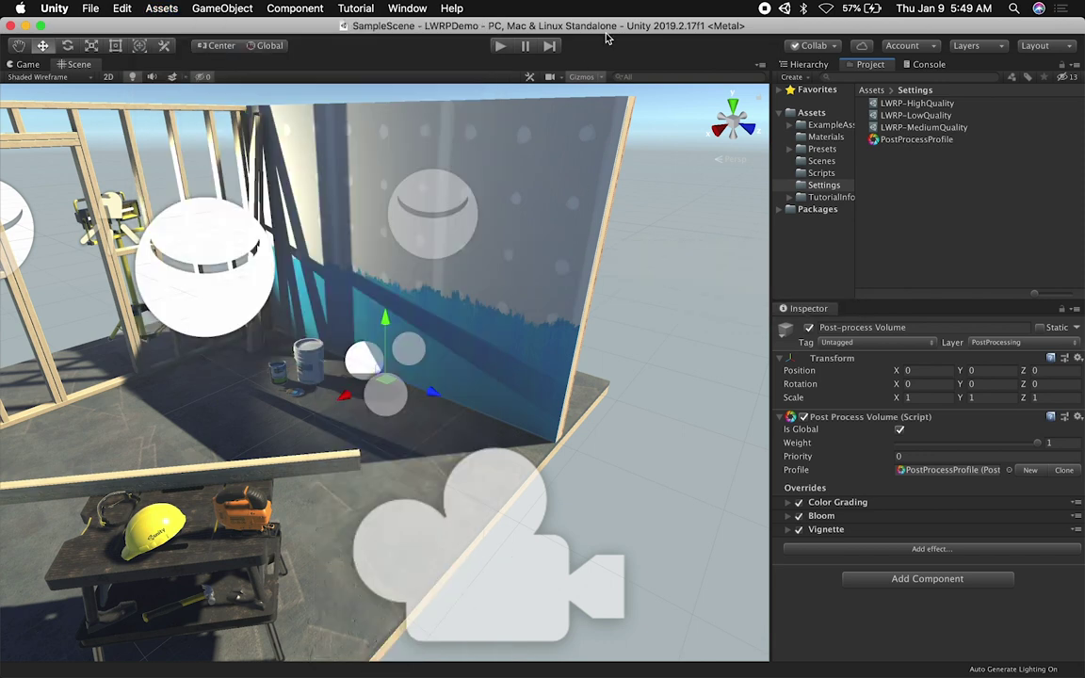
{"action": "left_click", "coordinate": [905, 103]}
Zoom the Scene view in toward the workbench and paint cans by the blue wall
{"action": "middle_click_drag", "start_coordinate": [436, 315], "coordinate": [469, 247]}
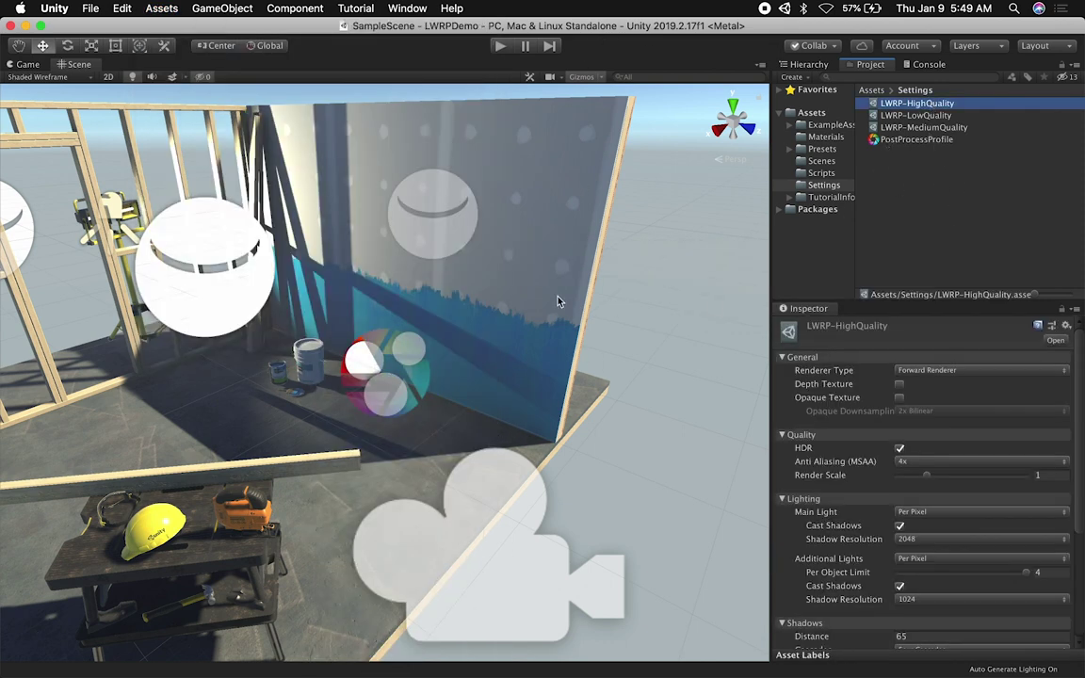
{"action": "scroll", "coordinate": [469, 248], "scroll_direction": "up", "scroll_amount": 5}
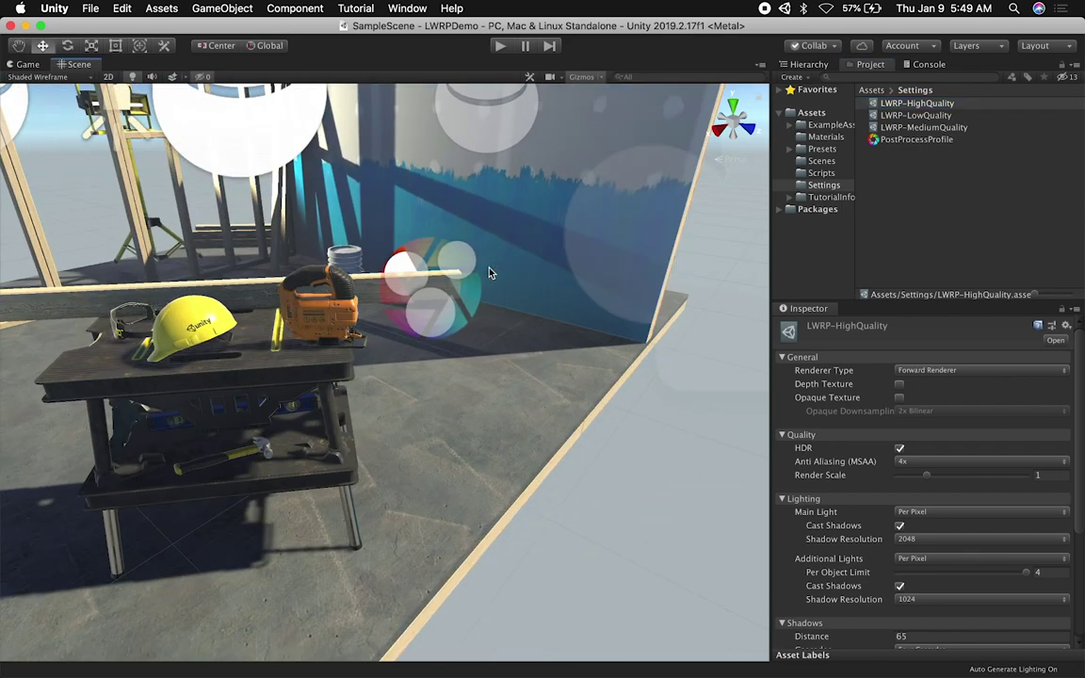
{"action": "scroll", "coordinate": [473, 263], "scroll_direction": "up", "scroll_amount": 3}
{"action": "scroll", "coordinate": [473, 263], "scroll_direction": "up", "scroll_amount": 6}
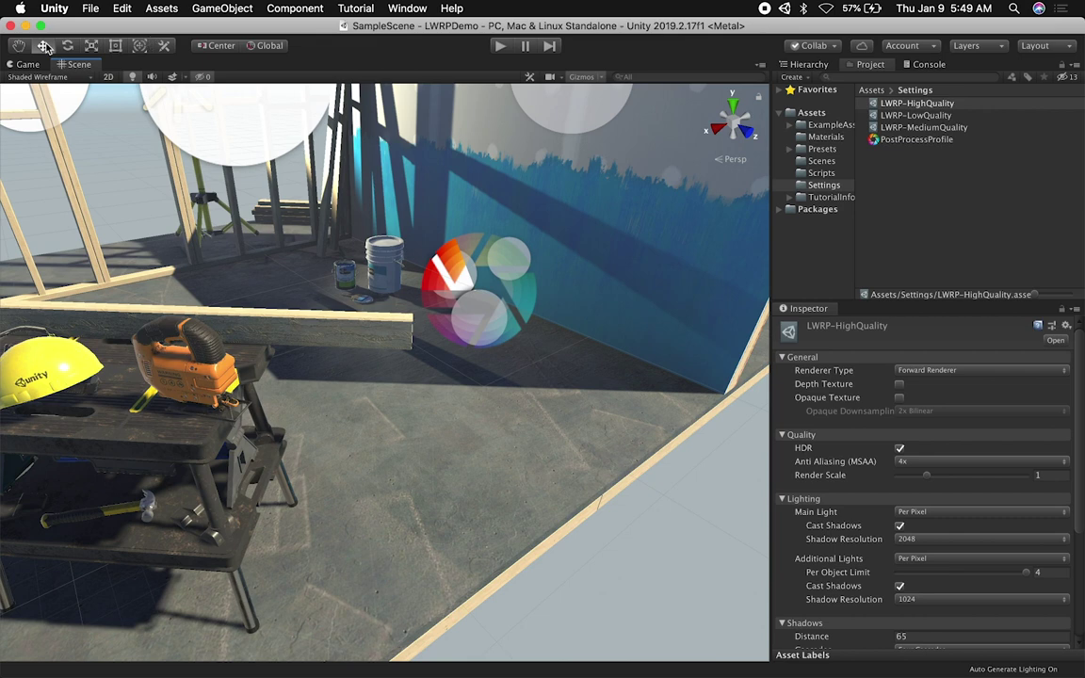
Align the Main Camera with the Scene view and preview its render in the Game view
{"action": "left_click", "coordinate": [809, 64]}
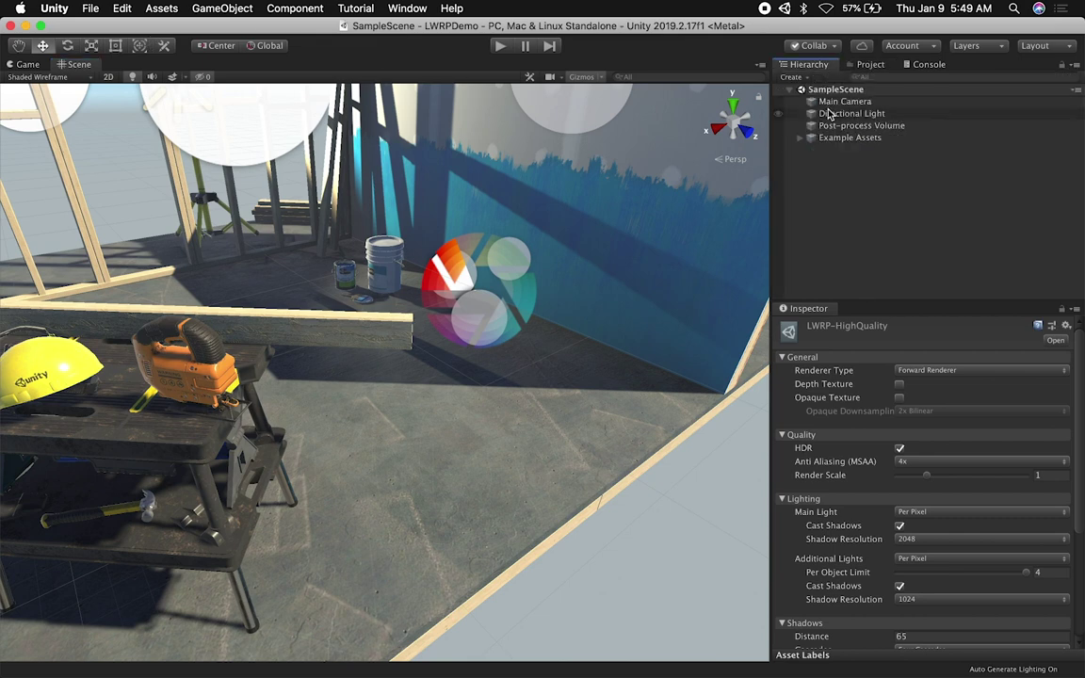
{"action": "left_click", "coordinate": [841, 101]}
{"action": "key", "text": "super+shift+f"}
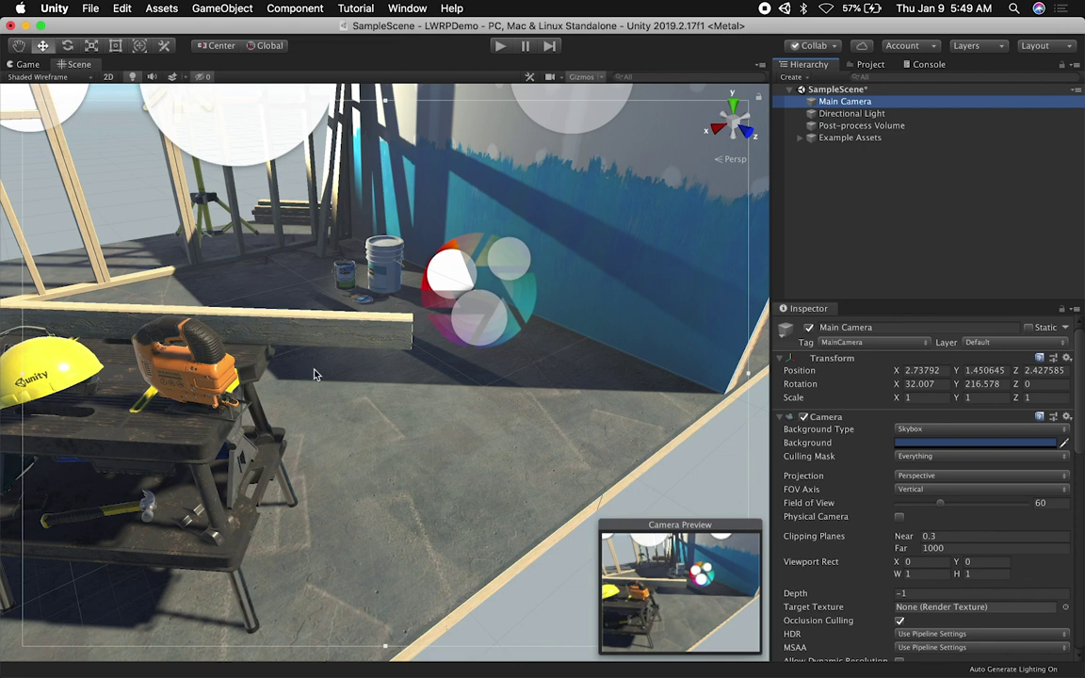
{"action": "left_click", "coordinate": [25, 64]}
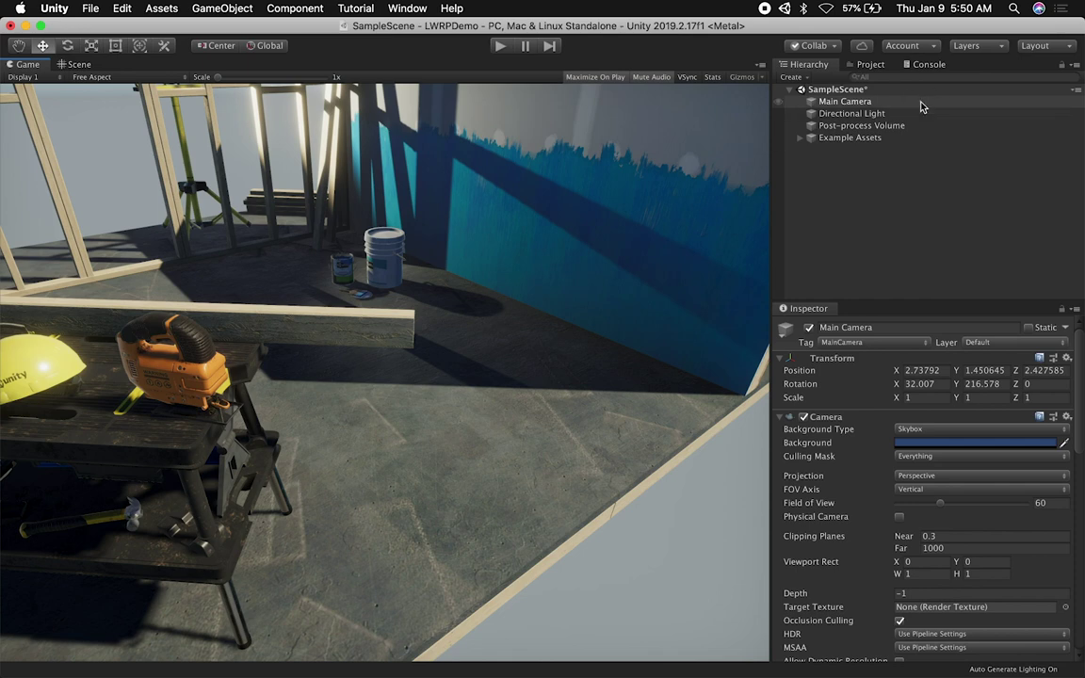
Select the LWRP-HighQuality asset and scroll through its Inspector settings
{"action": "left_click", "coordinate": [870, 64]}
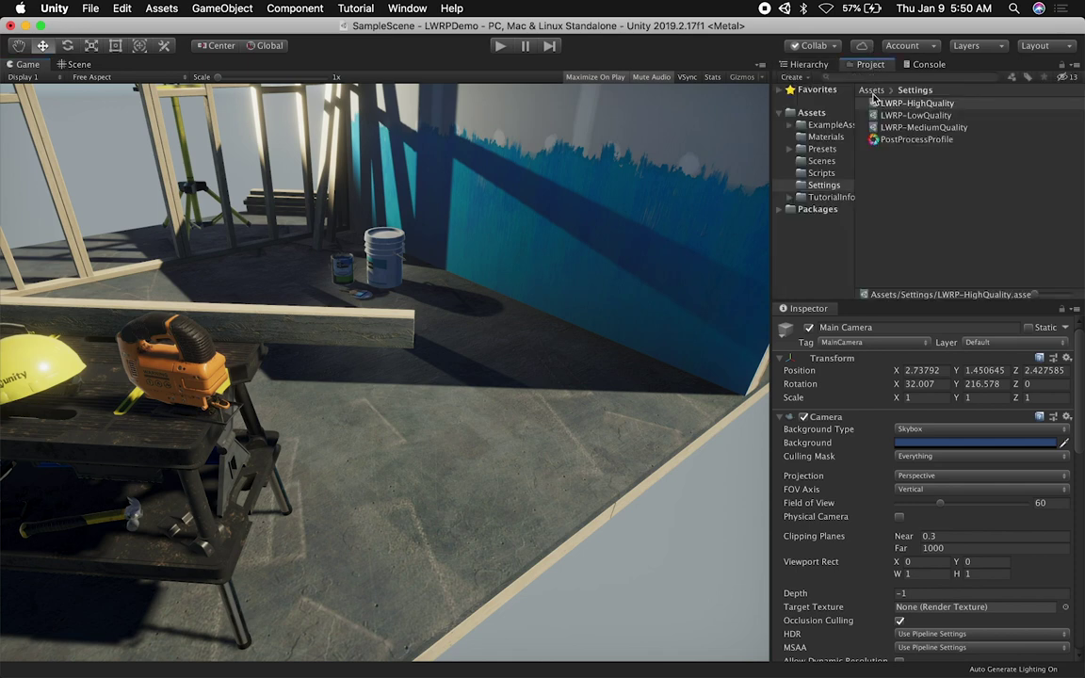
{"action": "left_click", "coordinate": [876, 102]}
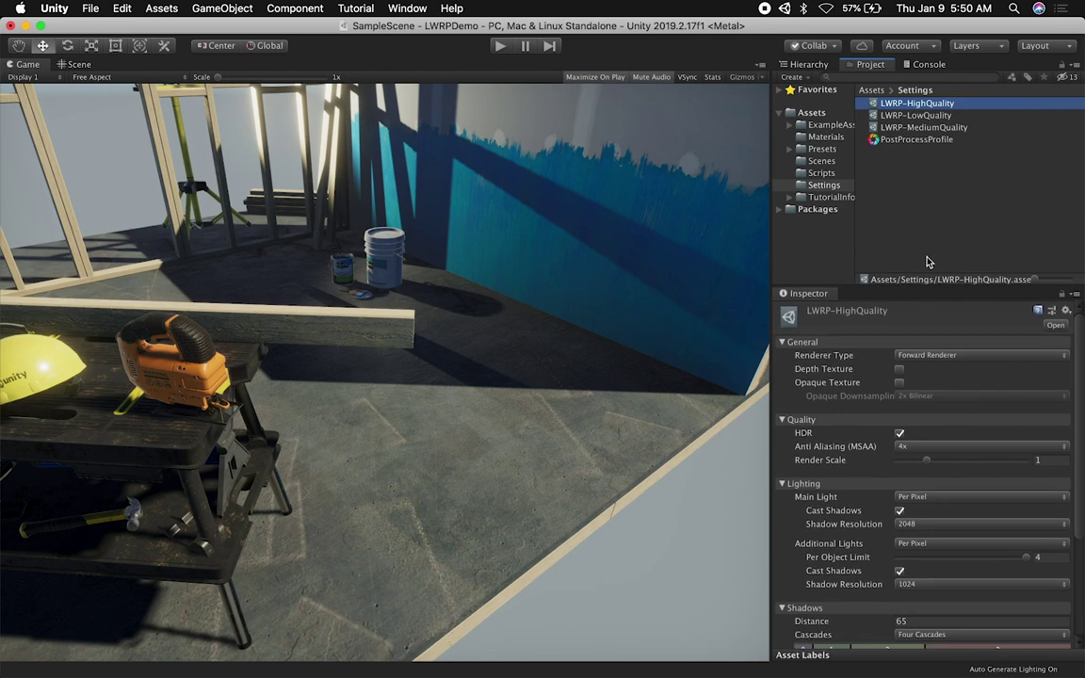
{"action": "left_click_drag", "start_coordinate": [972, 291], "coordinate": [972, 266]}
{"action": "scroll", "coordinate": [1081, 375], "scroll_direction": "down", "scroll_amount": 3}
{"action": "scroll", "coordinate": [1045, 339], "scroll_direction": "up", "scroll_amount": 3}
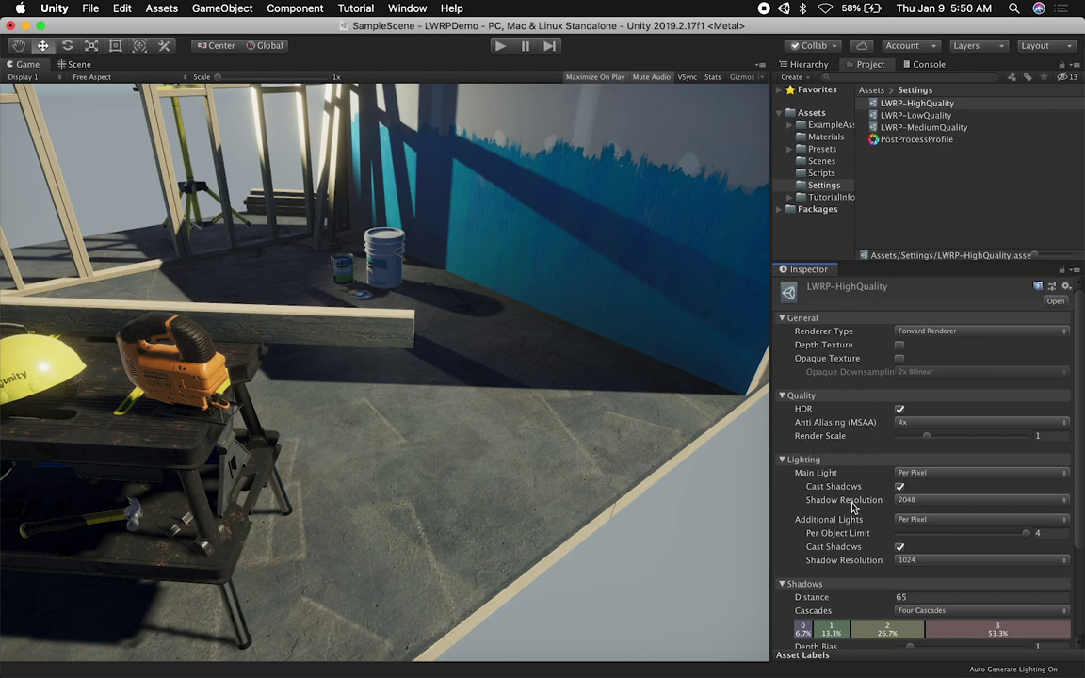
{"action": "scroll", "coordinate": [853, 509], "scroll_direction": "down", "scroll_amount": 3}
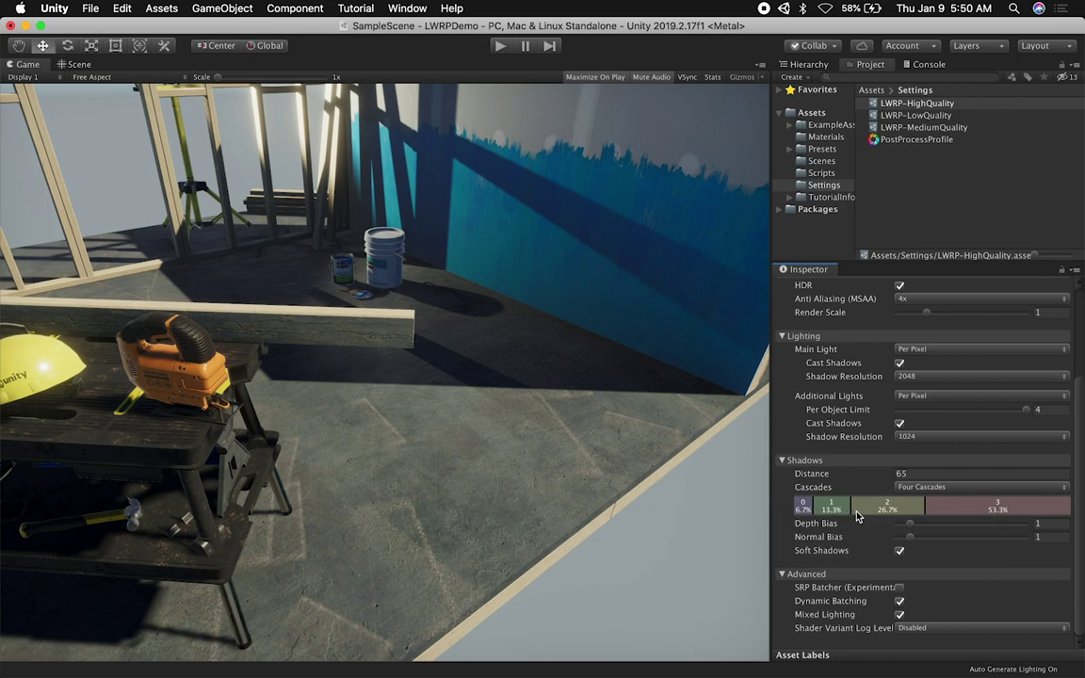
{"action": "scroll", "coordinate": [857, 517], "scroll_direction": "up", "scroll_amount": 3}
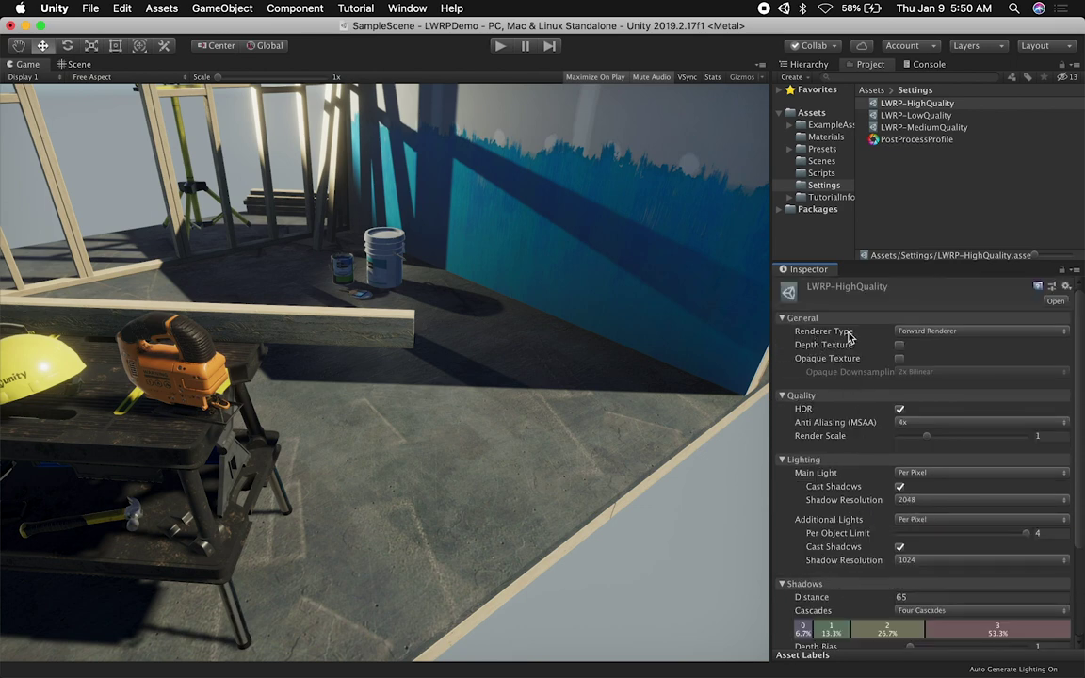
Switch Renderer Type to Custom, then back to Forward Renderer
{"action": "mouse_move", "coordinate": [868, 331]}
{"action": "left_click", "coordinate": [922, 332]}
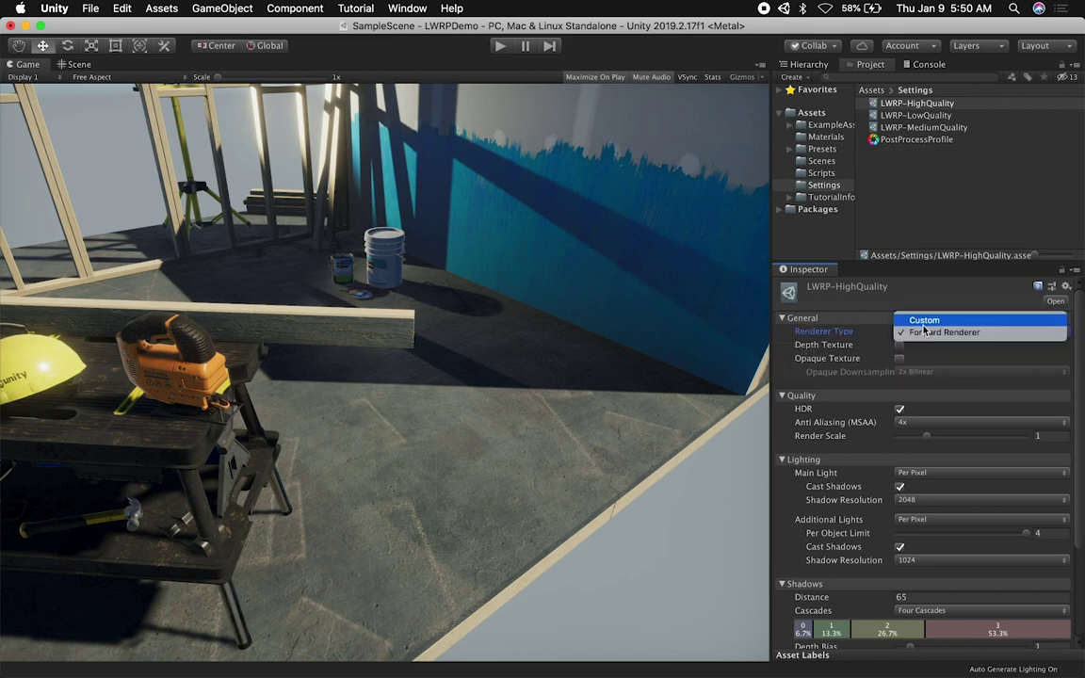
{"action": "left_click", "coordinate": [927, 328]}
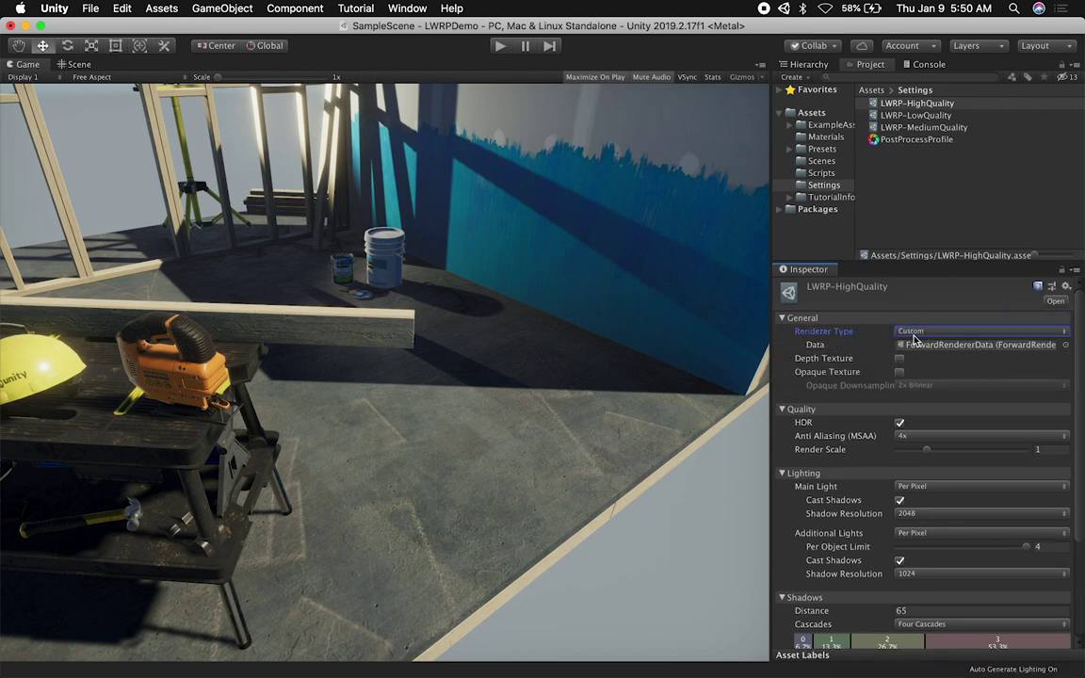
{"action": "left_click", "coordinate": [910, 331]}
{"action": "left_click", "coordinate": [921, 345]}
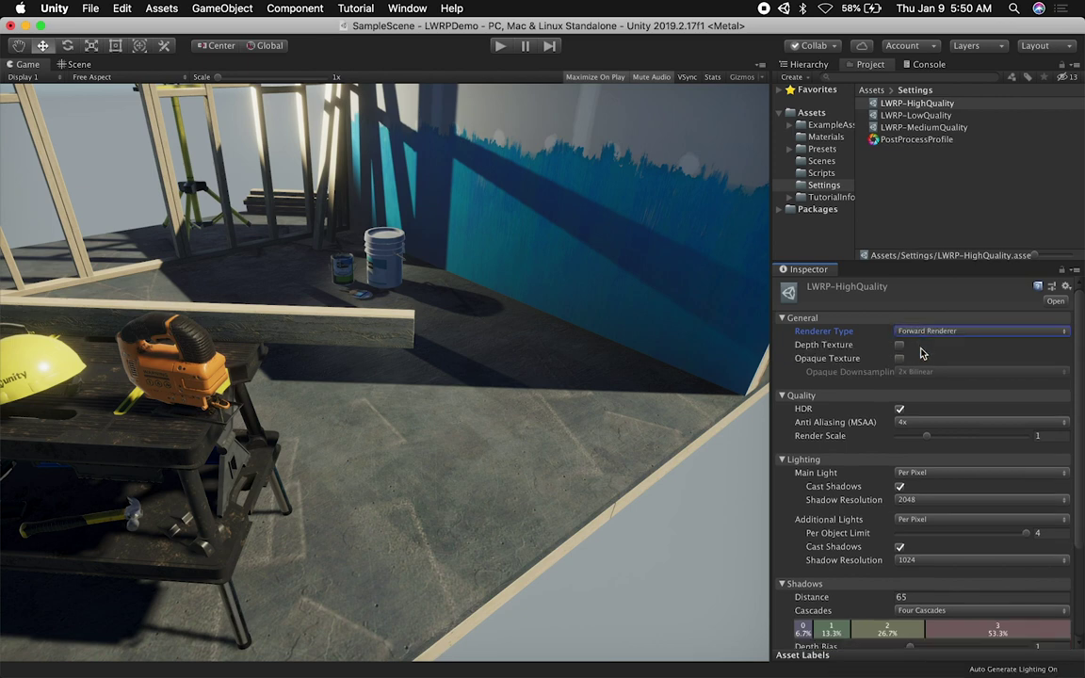
{"action": "scroll", "coordinate": [923, 388], "scroll_direction": "down", "scroll_amount": 4}
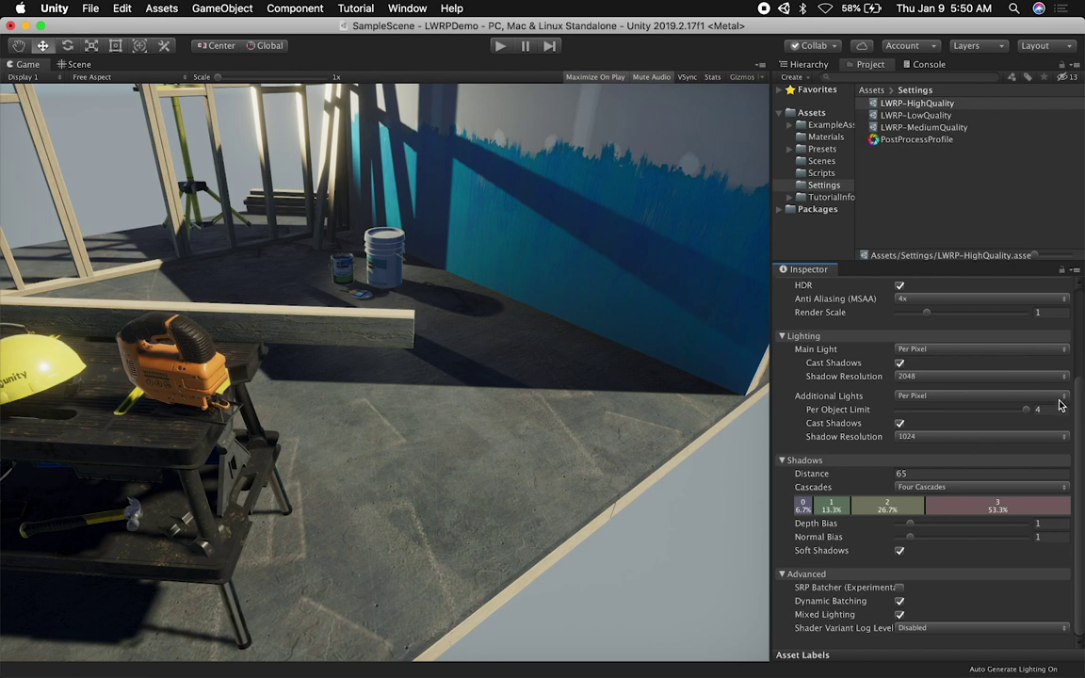
{"action": "scroll", "coordinate": [1081, 399], "scroll_direction": "up", "scroll_amount": 1}
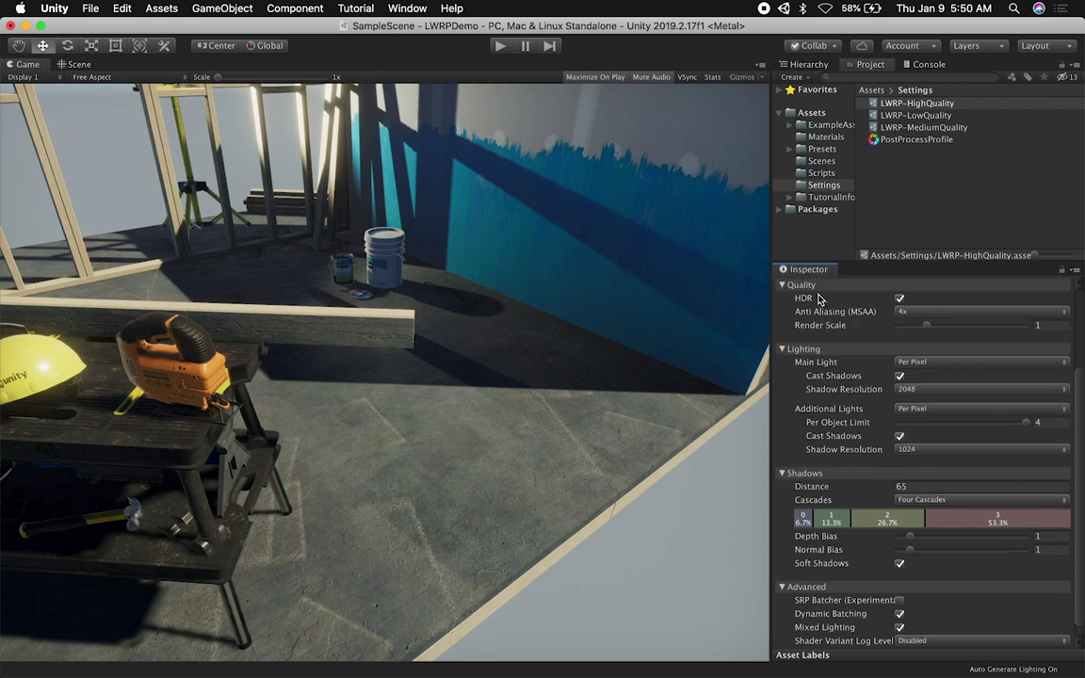
{"action": "mouse_move", "coordinate": [805, 301]}
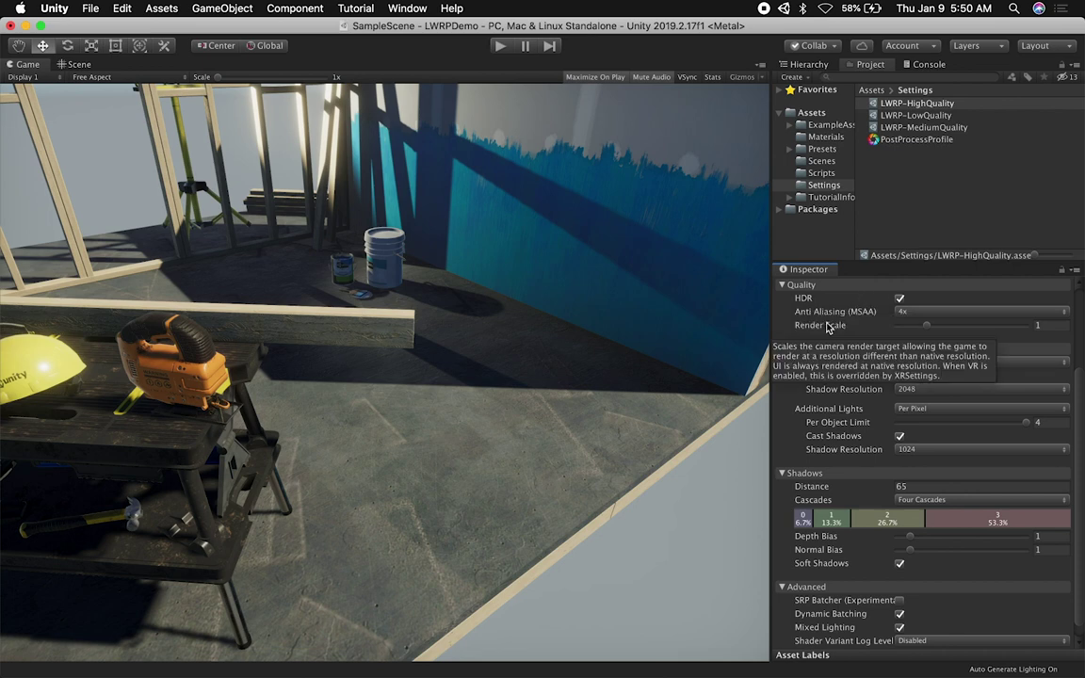
{"action": "mouse_move", "coordinate": [829, 318]}
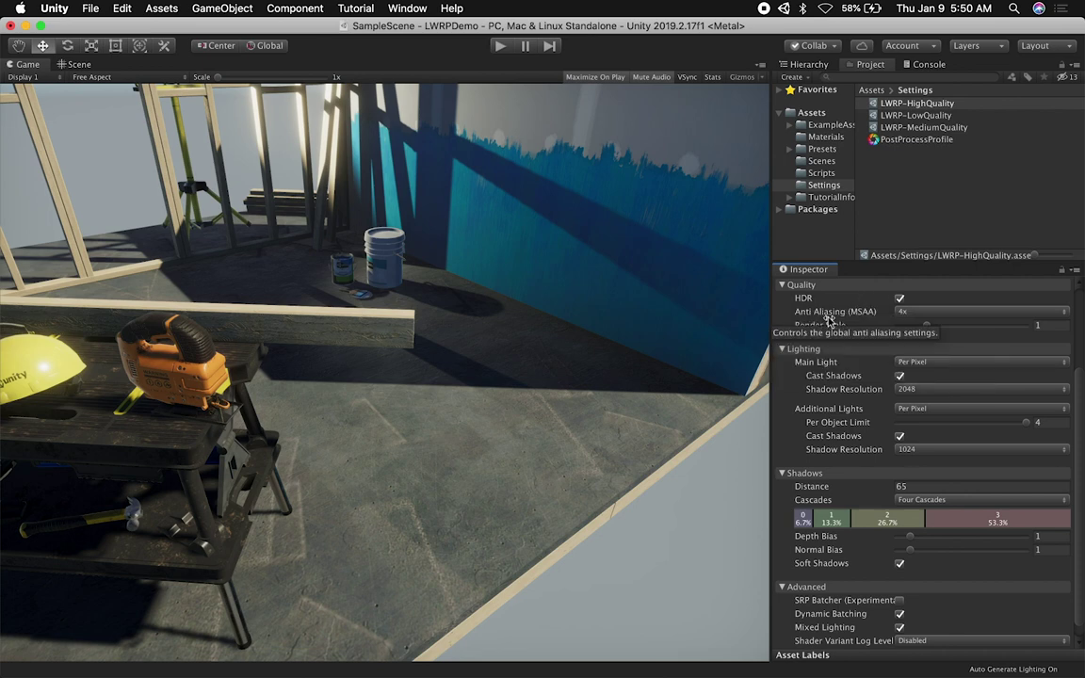
{"action": "left_click", "coordinate": [907, 313]}
{"action": "left_click", "coordinate": [909, 314]}
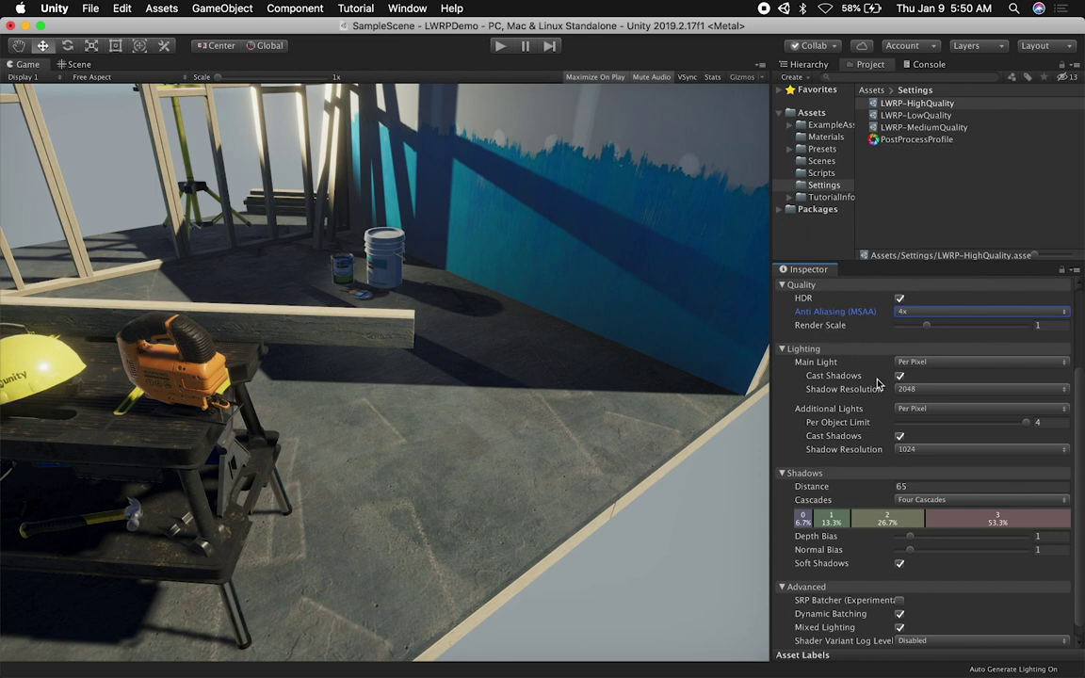
{"action": "scroll", "coordinate": [874, 381], "scroll_direction": "down", "scroll_amount": 1}
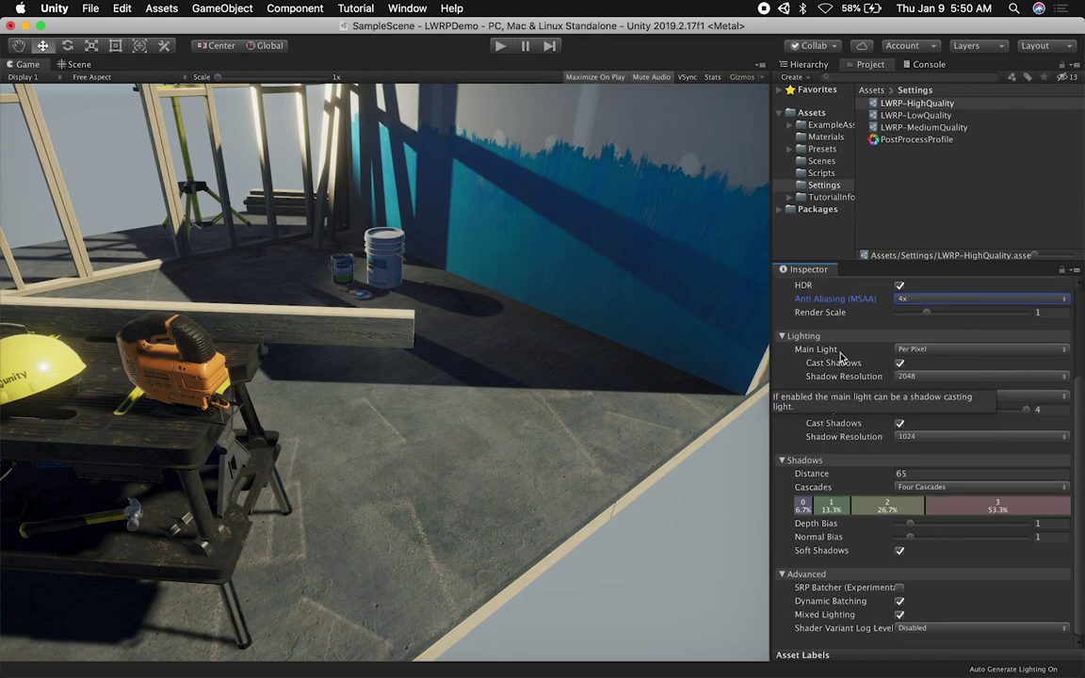
{"action": "left_click", "coordinate": [901, 364]}
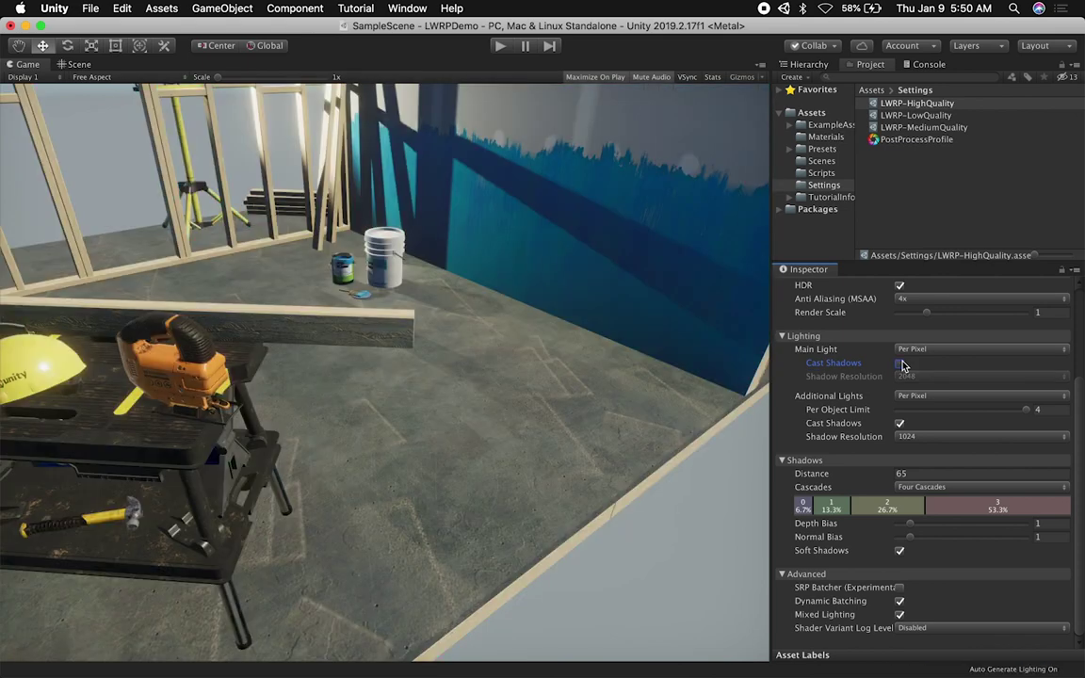
{"action": "left_click", "coordinate": [901, 365]}
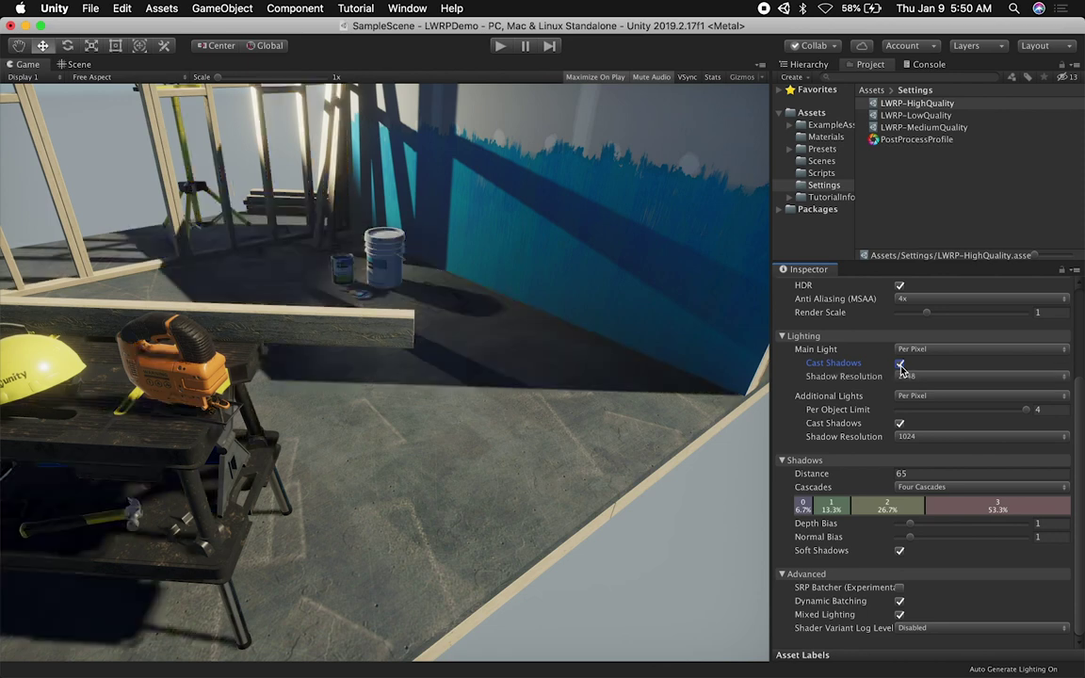
{"action": "left_click", "coordinate": [918, 350]}
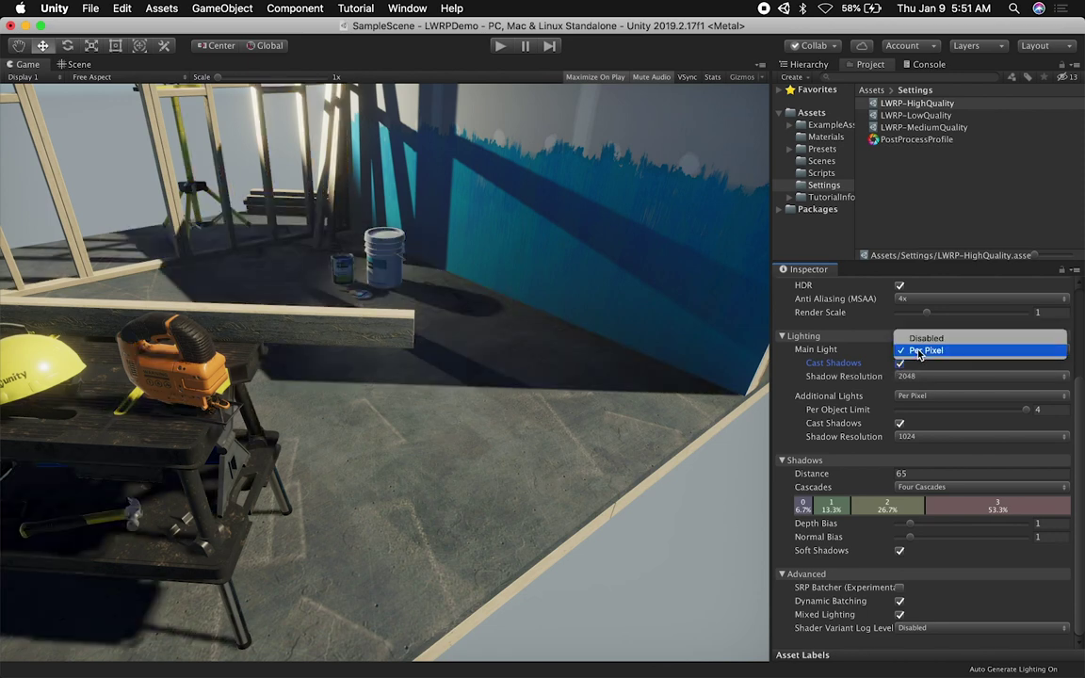
{"action": "left_click", "coordinate": [920, 351]}
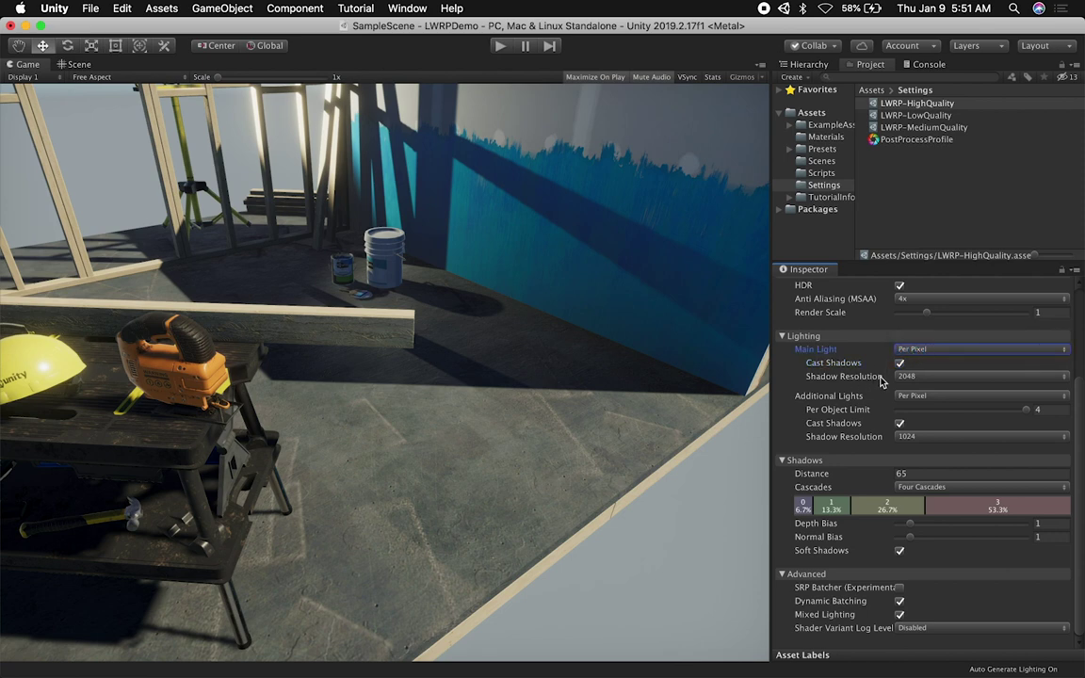
{"action": "left_click", "coordinate": [914, 377]}
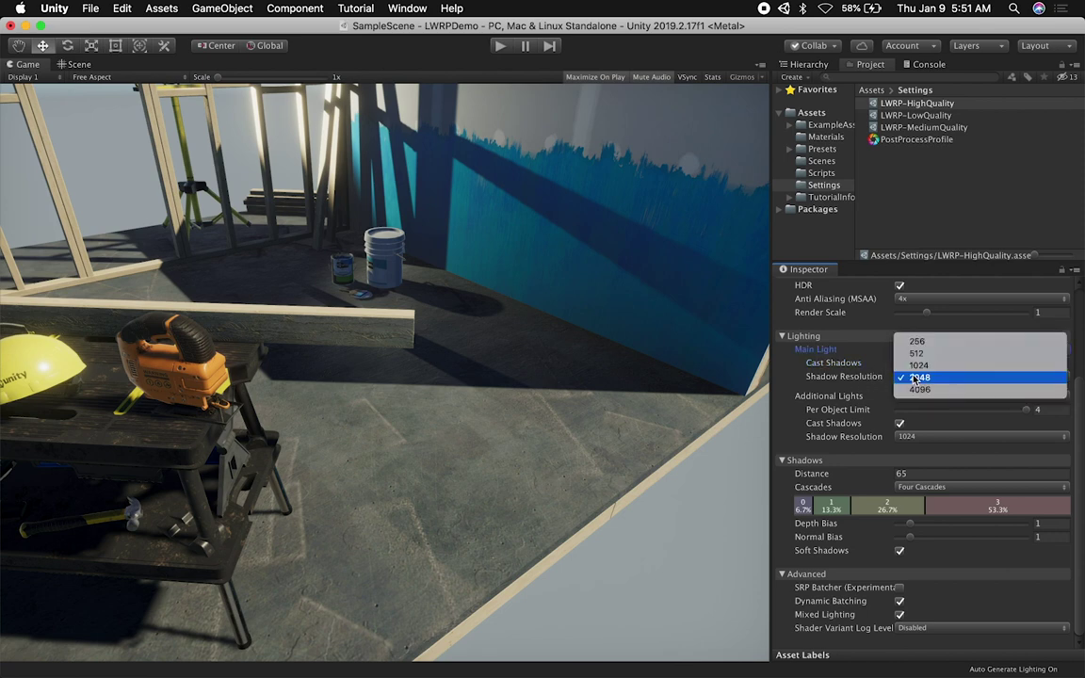
{"action": "left_click", "coordinate": [923, 332]}
{"action": "key", "text": "Tab"}
{"action": "key", "text": "Tab"}
{"action": "key", "text": "Home"}
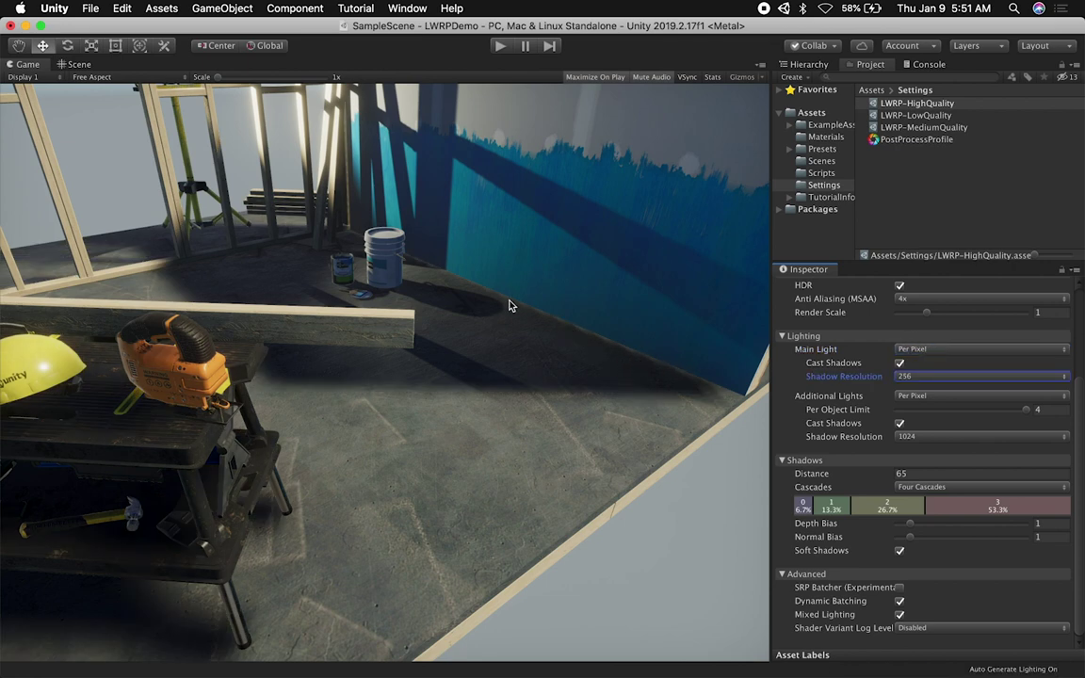
{"action": "left_click", "coordinate": [918, 380]}
{"action": "left_click", "coordinate": [926, 415]}
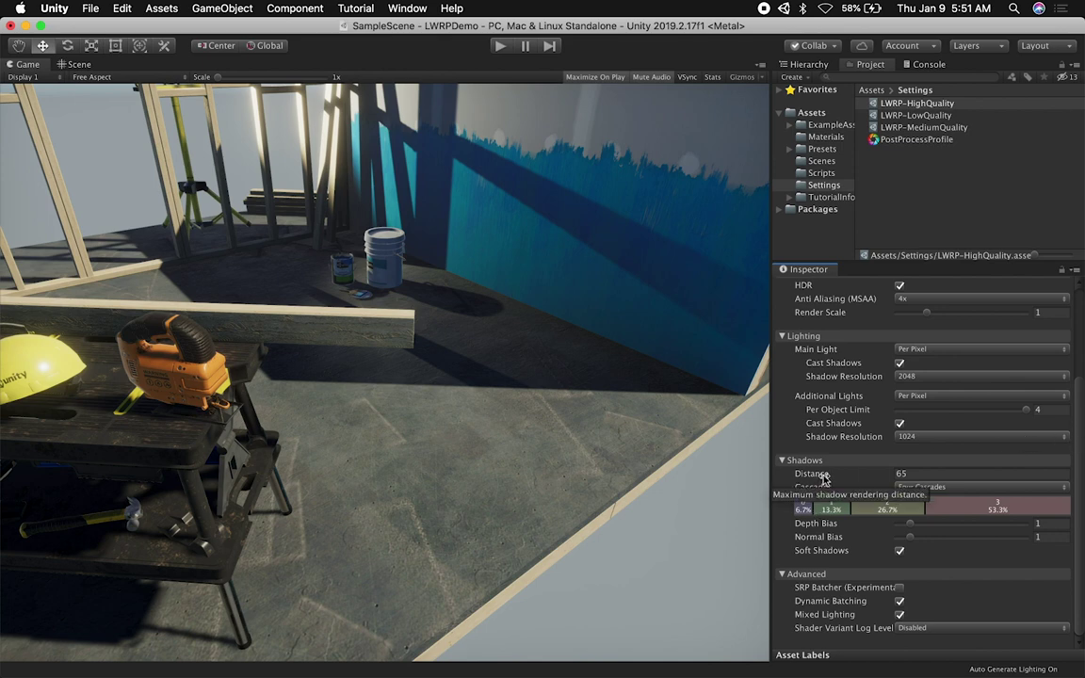
Try Two Cascades and No Cascades for shadows, then restore Four Cascades
{"action": "left_click", "coordinate": [942, 488]}
{"action": "left_click", "coordinate": [945, 475]}
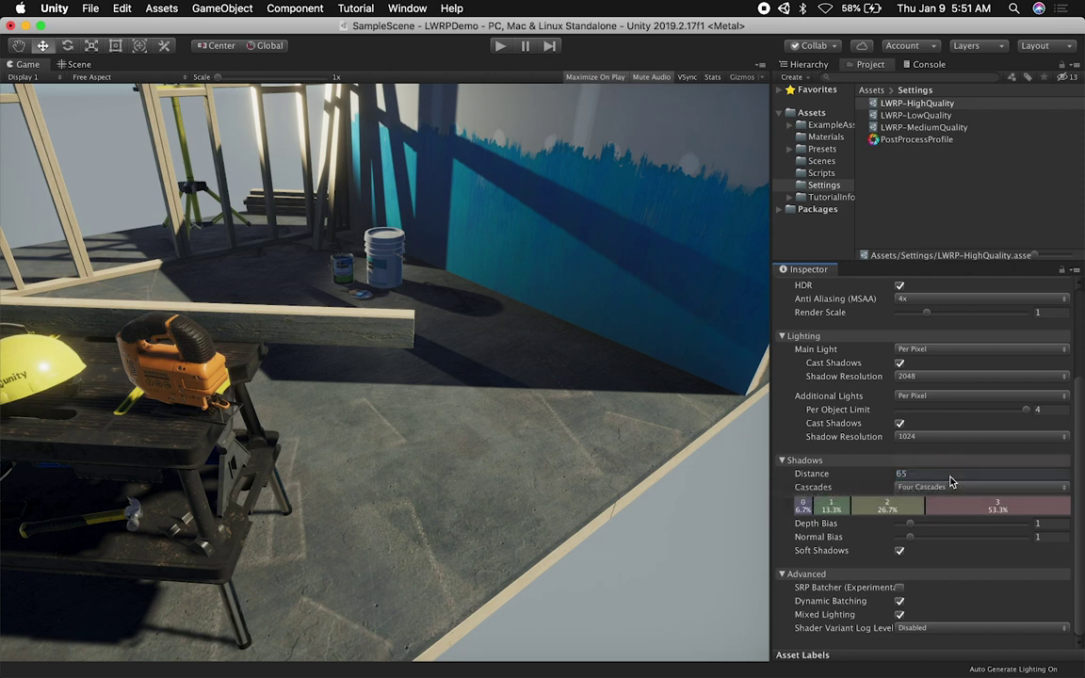
{"action": "left_click", "coordinate": [945, 488]}
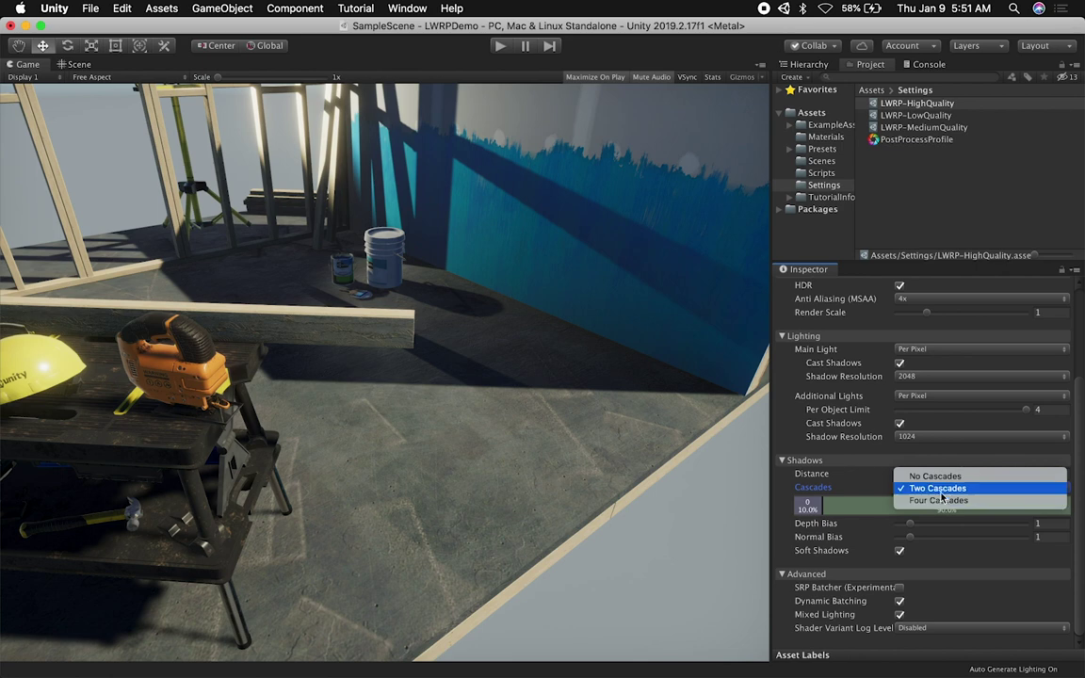
{"action": "left_click", "coordinate": [950, 478]}
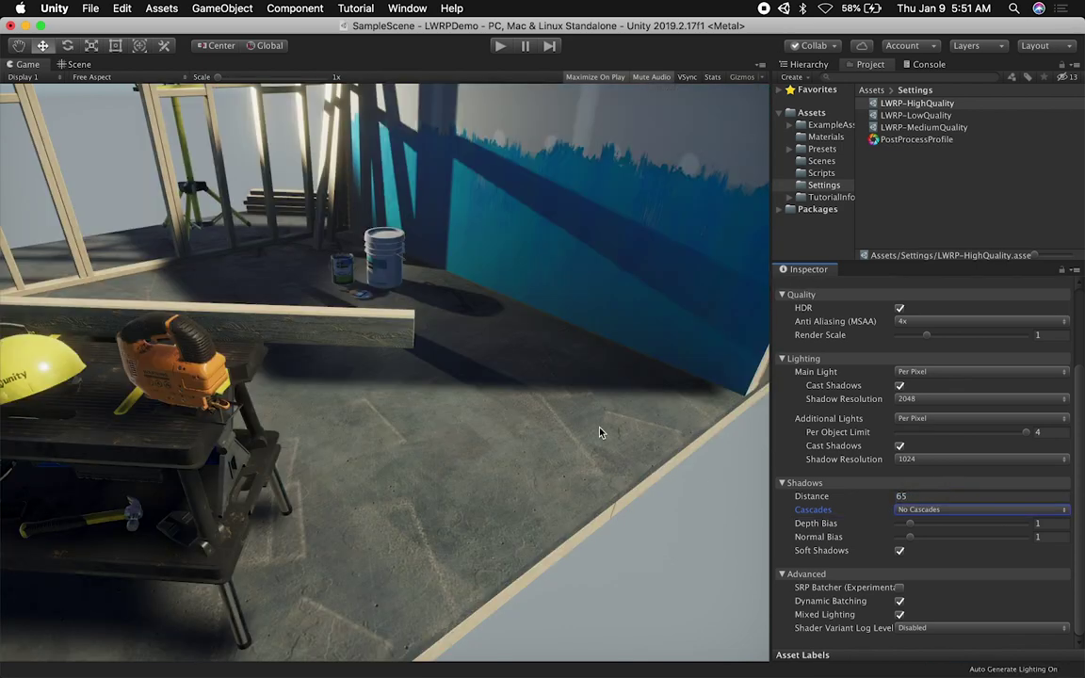
{"action": "left_click", "coordinate": [912, 511]}
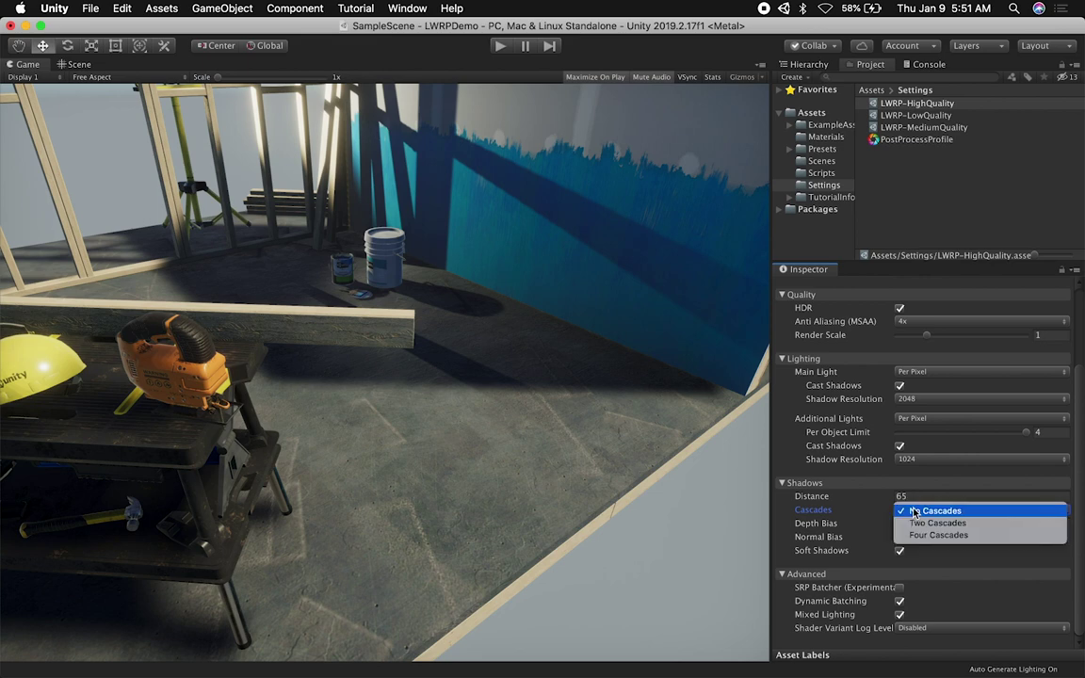
{"action": "left_click", "coordinate": [936, 534]}
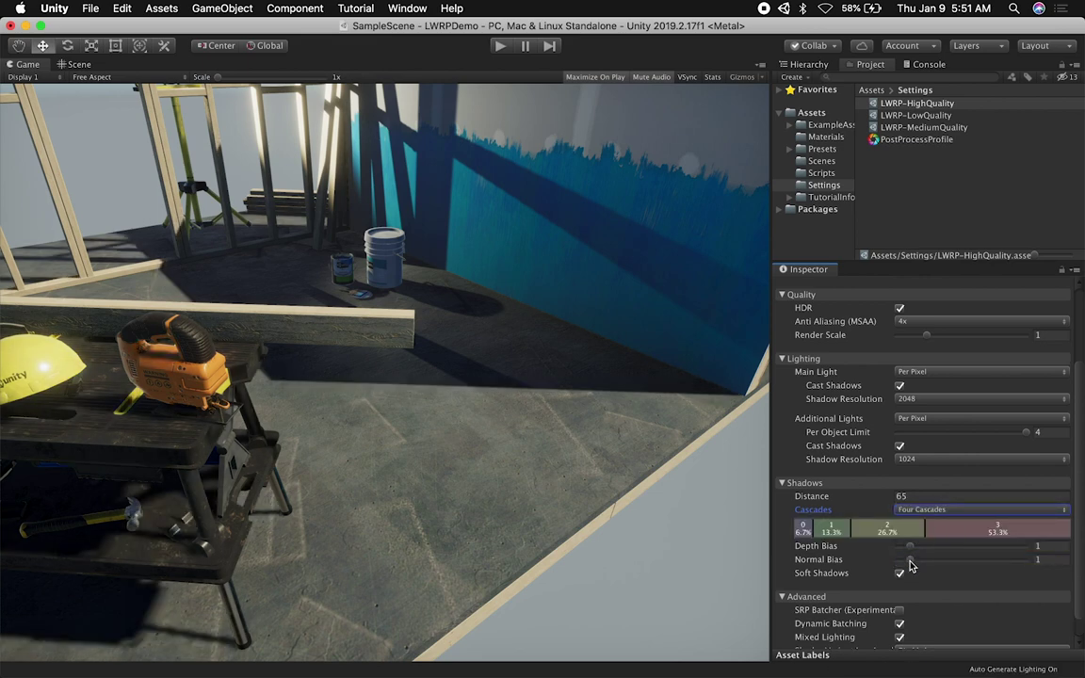
Raise Normal Bias to about 7.94, max out Depth Bias, then set Depth Bias to 0
{"action": "scroll", "coordinate": [910, 565], "scroll_direction": "down", "scroll_amount": 1}
{"action": "left_click_drag", "start_coordinate": [910, 542], "coordinate": [890, 525]}
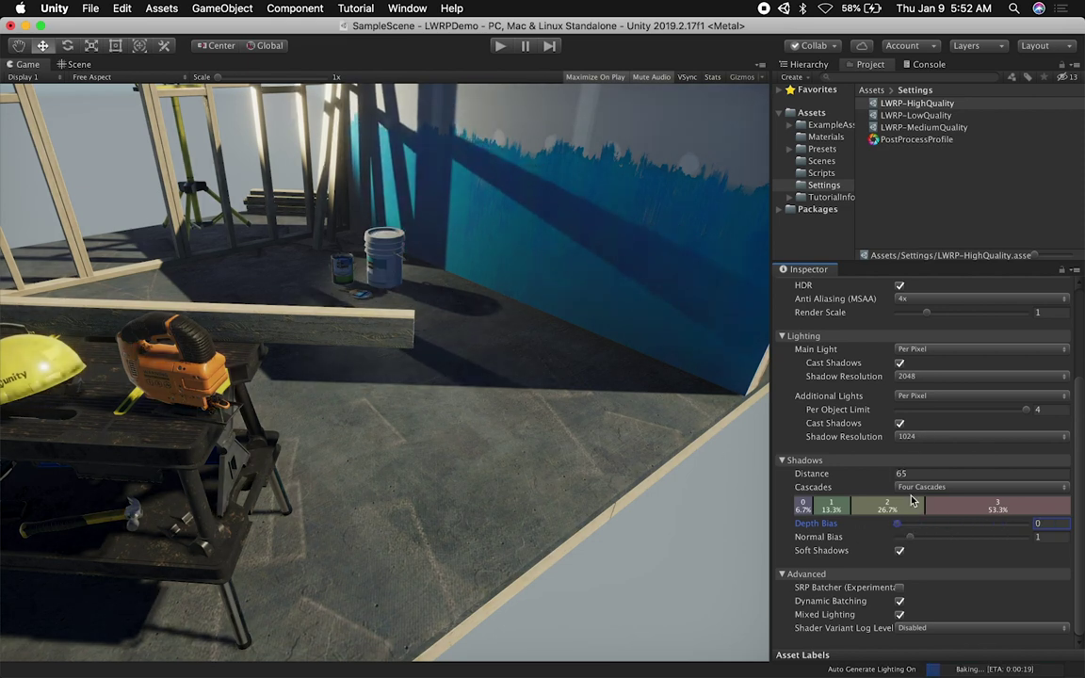
{"action": "mouse_move", "coordinate": [899, 524]}
{"action": "left_mouse_down"}
{"action": "mouse_move", "coordinate": [1030, 530]}
{"action": "mouse_move", "coordinate": [919, 525]}
{"action": "left_mouse_up"}
{"action": "type", "text": "0"}
Turn Soft Shadows off and then back on
{"action": "mouse_move", "coordinate": [810, 558]}
{"action": "left_click", "coordinate": [900, 552]}
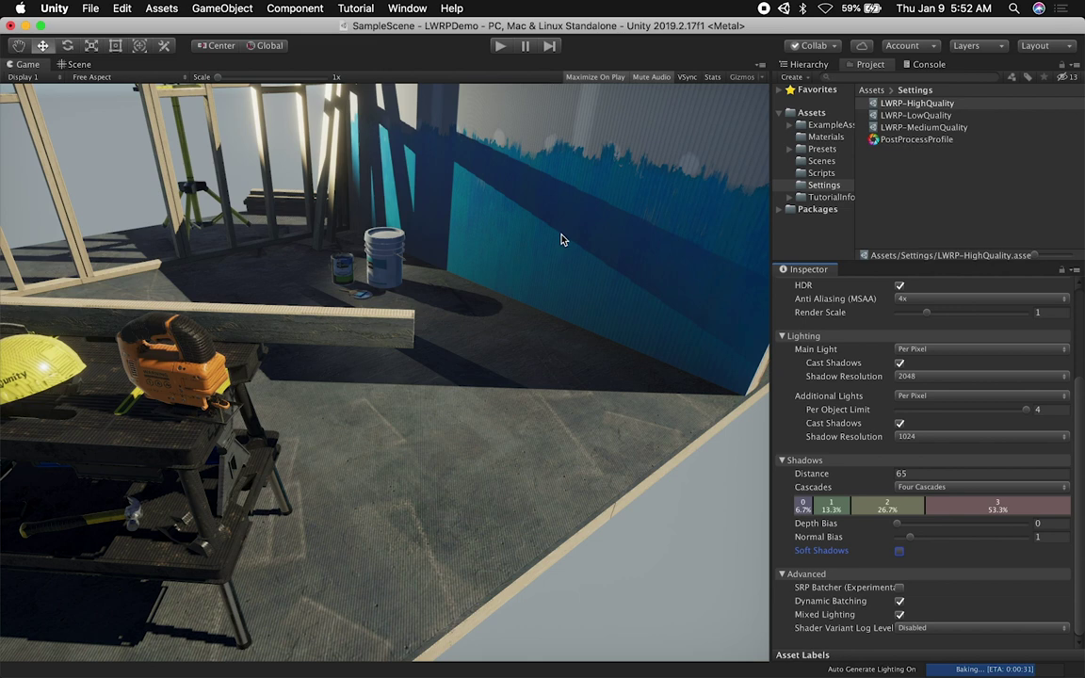
{"action": "left_click", "coordinate": [900, 552]}
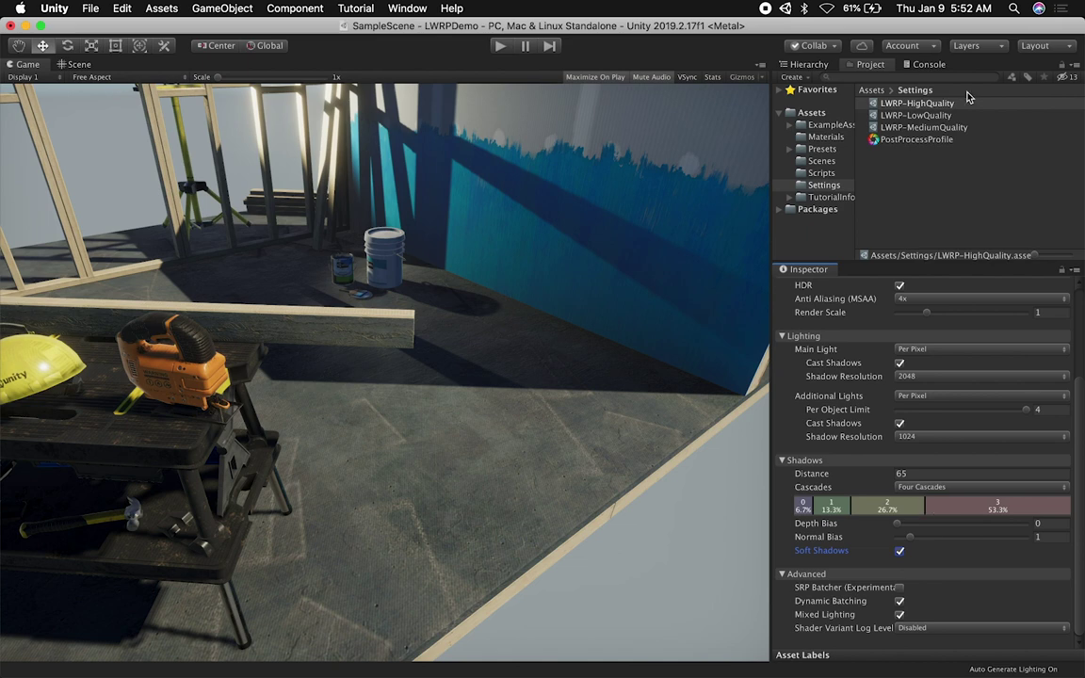
{"action": "left_click", "coordinate": [906, 116]}
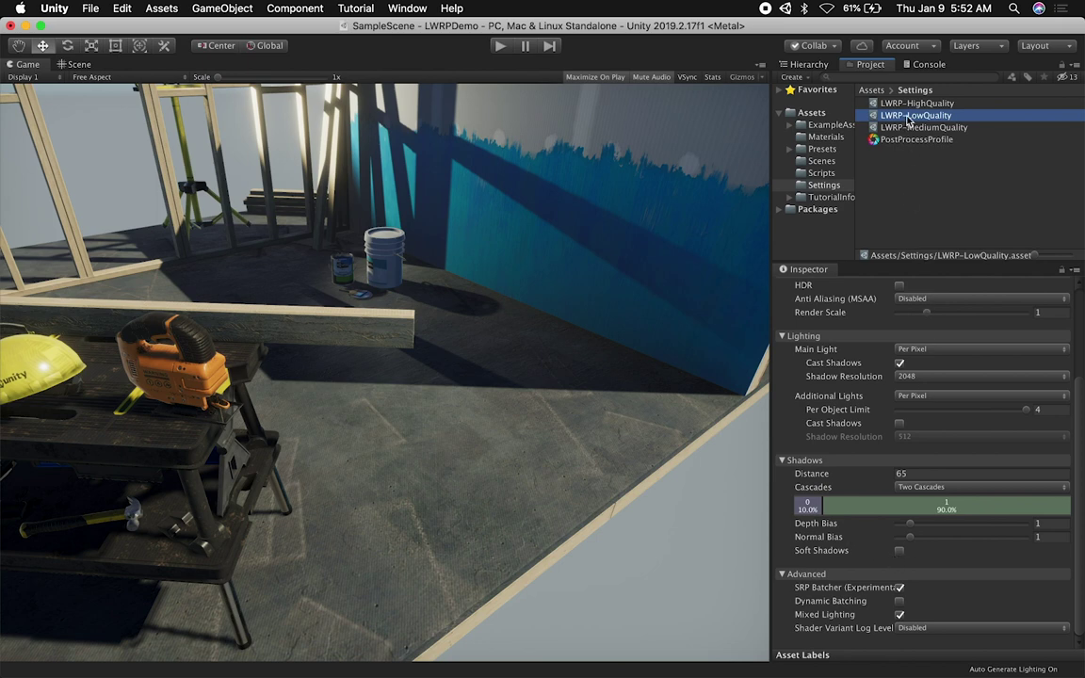
{"action": "left_click", "coordinate": [909, 103]}
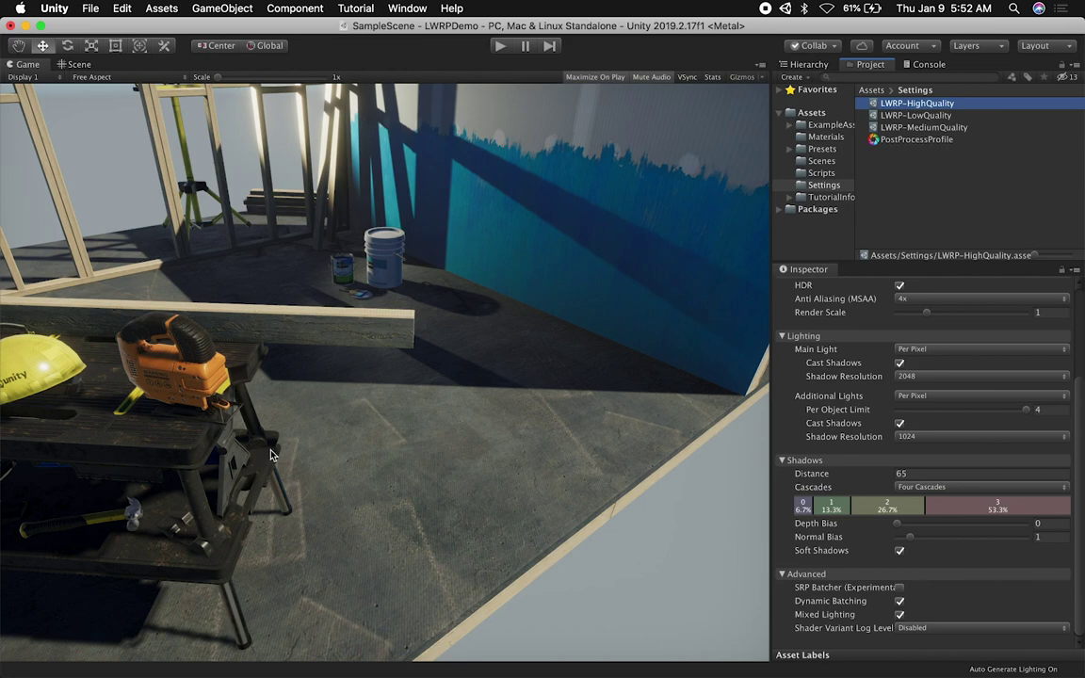
Switch to the Scene view and select the first reflection probe in the room
{"action": "left_click", "coordinate": [77, 64]}
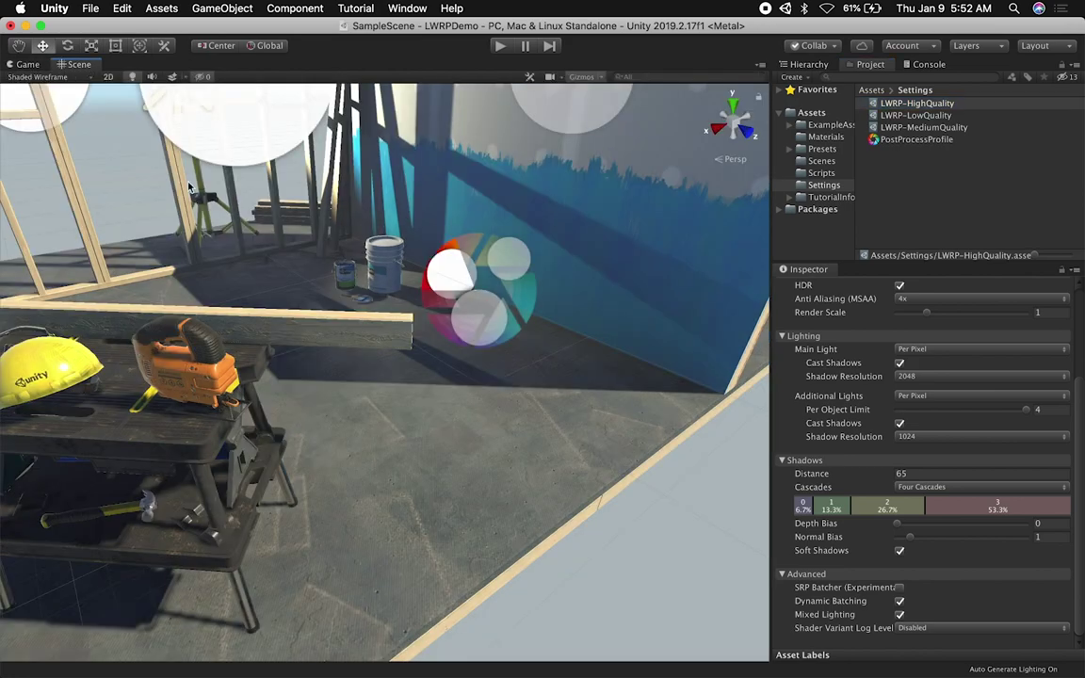
{"action": "right_click_drag", "start_coordinate": [285, 314], "coordinate": [366, 170]}
{"action": "left_click", "coordinate": [405, 190]}
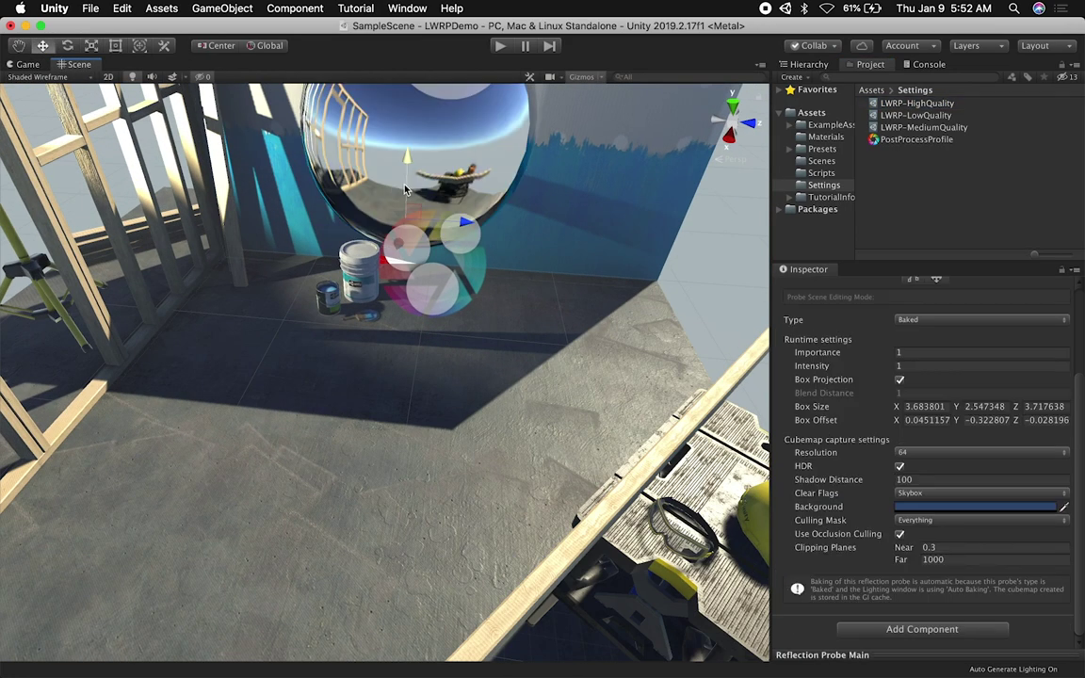
{"action": "scroll", "coordinate": [405, 190], "scroll_direction": "down", "scroll_amount": 5}
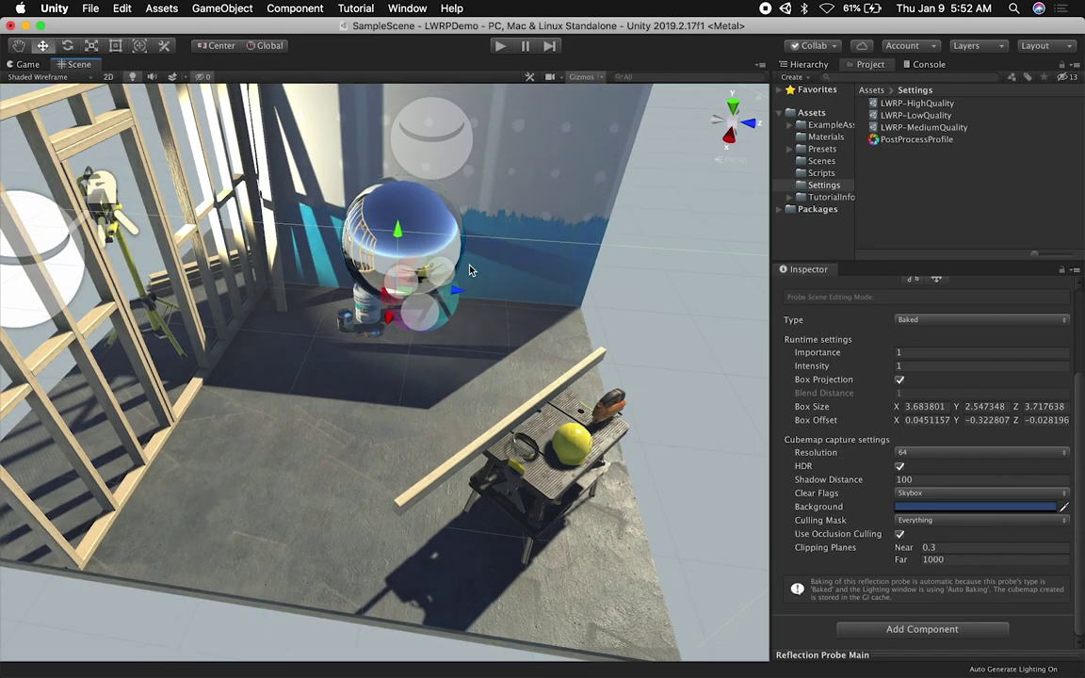
{"action": "left_click_drag", "start_coordinate": [455, 273], "coordinate": [376, 268], "text": "alt"}
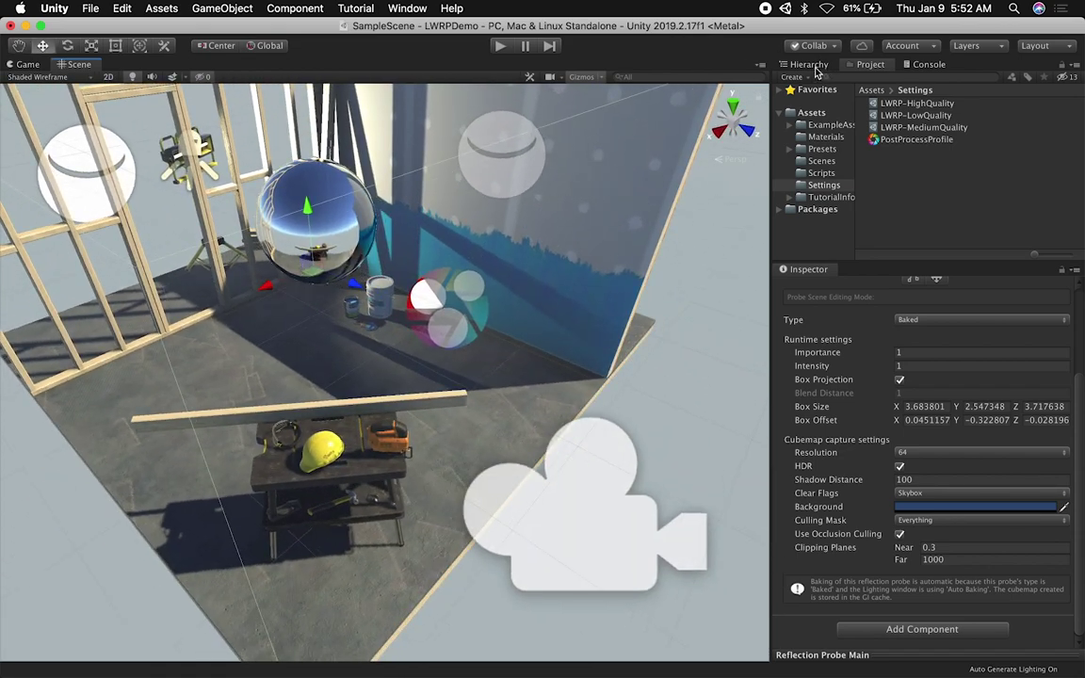
Orbit around the probe and workbench from below, the front and through the wall frame
{"action": "left_click", "coordinate": [808, 64]}
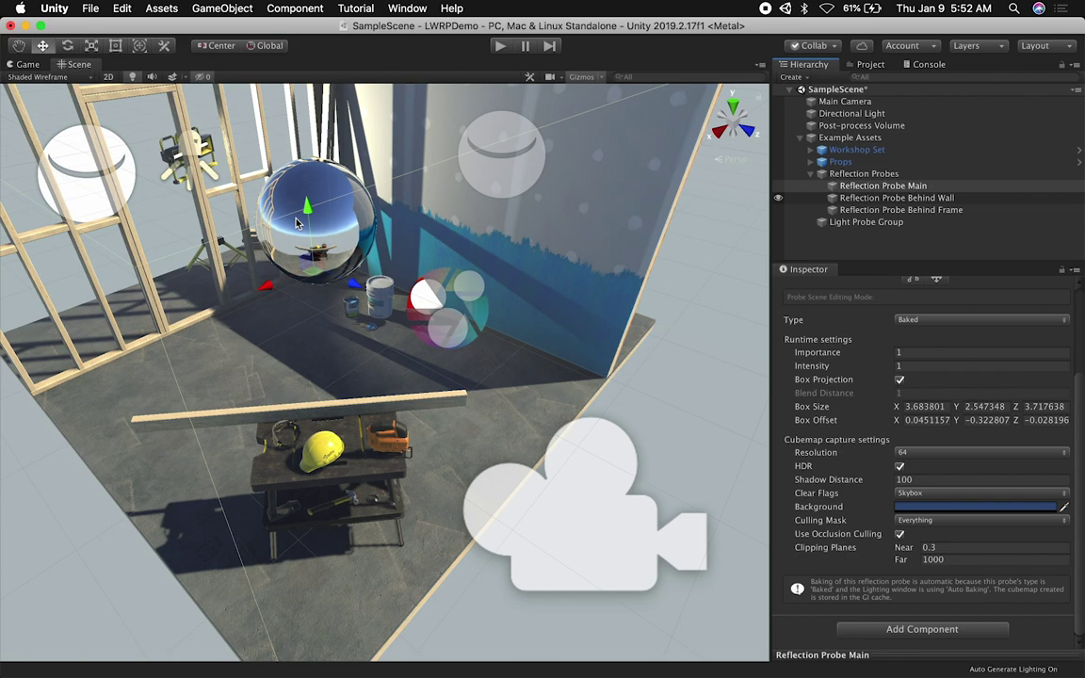
{"action": "left_click_drag", "start_coordinate": [385, 289], "coordinate": [433, 224], "text": "alt"}
{"action": "scroll", "coordinate": [432, 214], "scroll_direction": "up", "scroll_amount": 8}
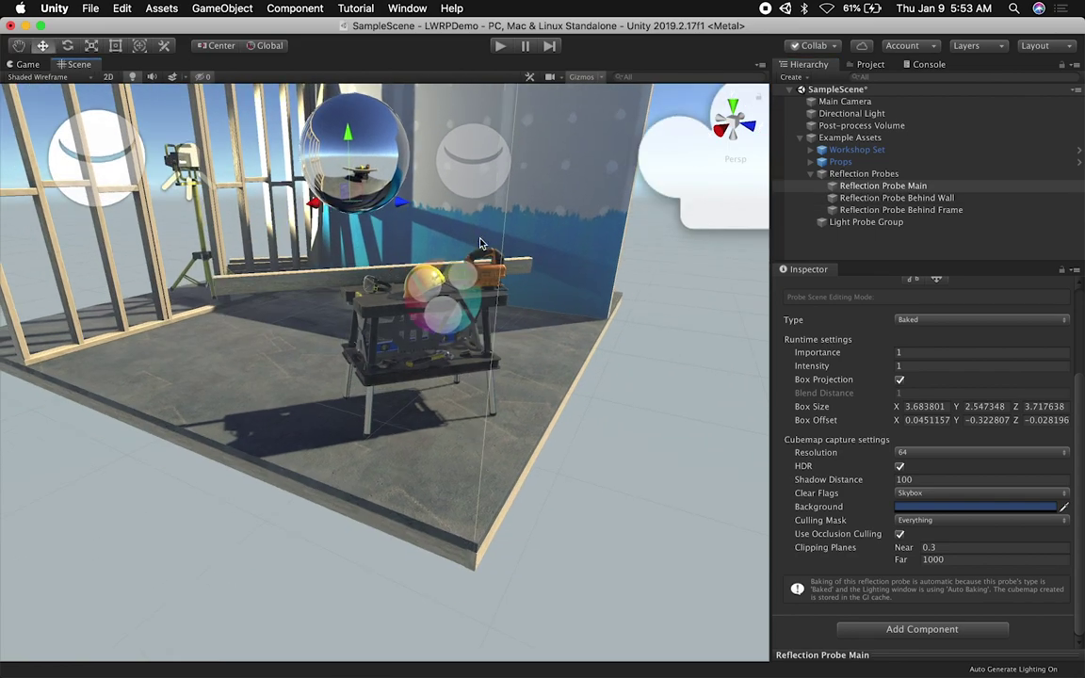
{"action": "left_click_drag", "start_coordinate": [451, 288], "coordinate": [418, 308], "text": "alt"}
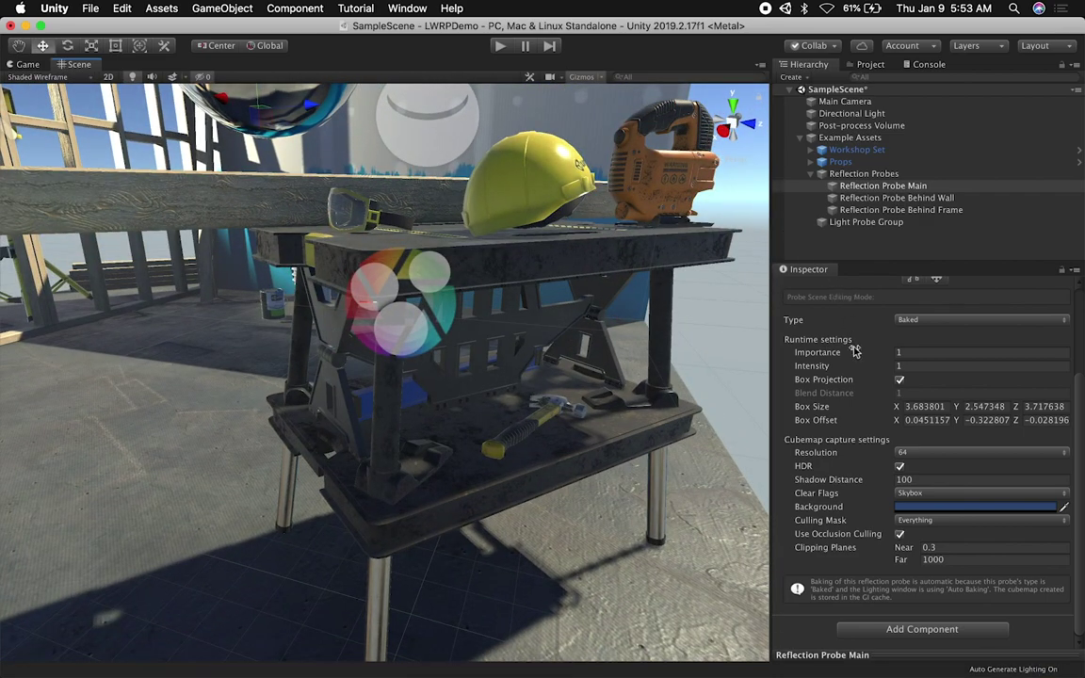
{"action": "scroll", "coordinate": [774, 318], "scroll_direction": "up", "scroll_amount": 3}
{"action": "left_click_drag", "start_coordinate": [572, 399], "coordinate": [387, 475], "text": "alt"}
{"action": "left_click_drag", "start_coordinate": [625, 386], "coordinate": [631, 434], "text": "alt"}
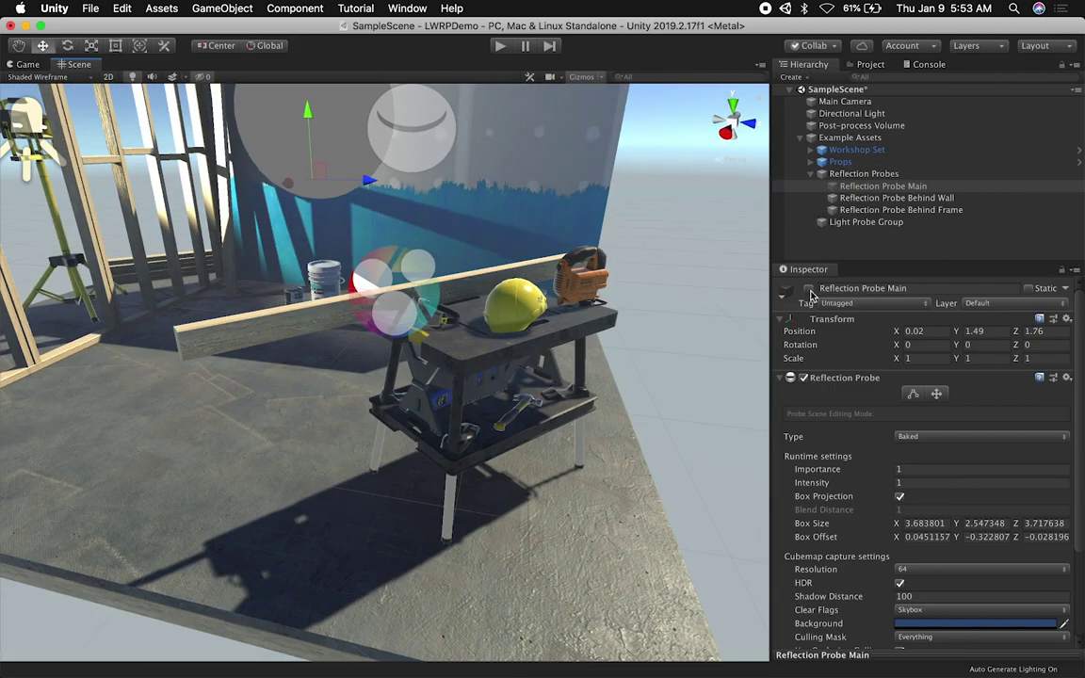
{"action": "left_click_drag", "start_coordinate": [640, 251], "coordinate": [356, 430], "text": "alt"}
Select Reflection Probe Behind Wall and Reflection Probe Behind Frame, then return to the Game view
{"action": "left_click", "coordinate": [526, 364]}
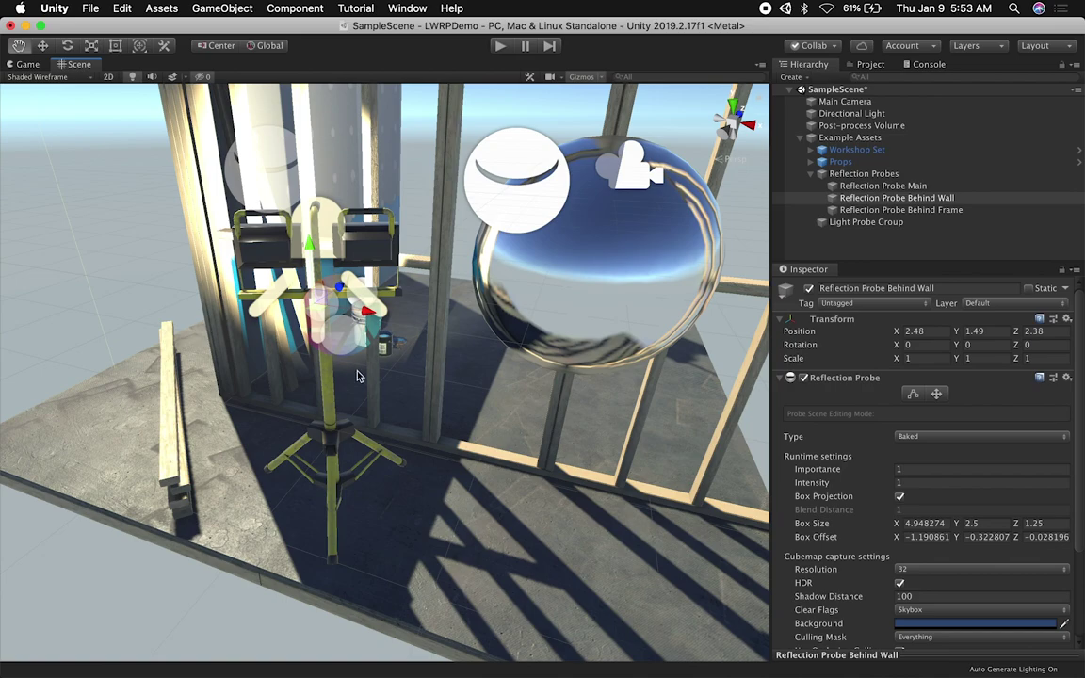
{"action": "left_click_drag", "start_coordinate": [298, 412], "coordinate": [303, 230], "text": "alt"}
{"action": "left_click", "coordinate": [311, 209]}
{"action": "left_click_drag", "start_coordinate": [376, 267], "coordinate": [141, 283], "text": "alt"}
{"action": "left_click", "coordinate": [23, 64]}
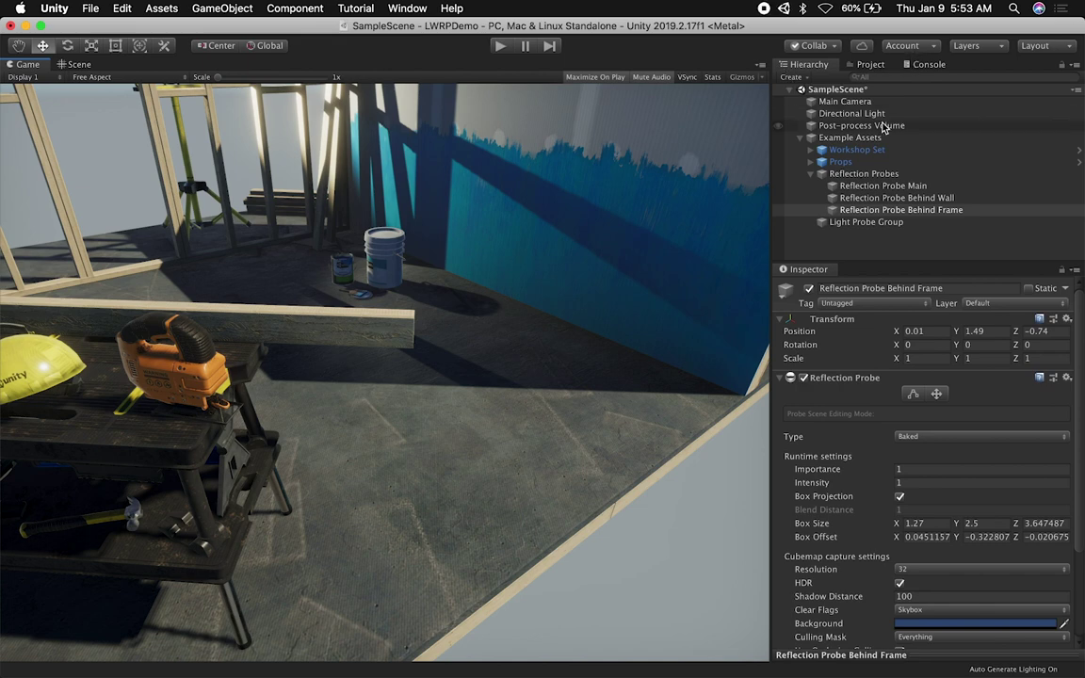
Select the Post-process Volume and point out its post-process profile in the Inspector
{"action": "left_click", "coordinate": [800, 137]}
{"action": "left_click", "coordinate": [865, 126]}
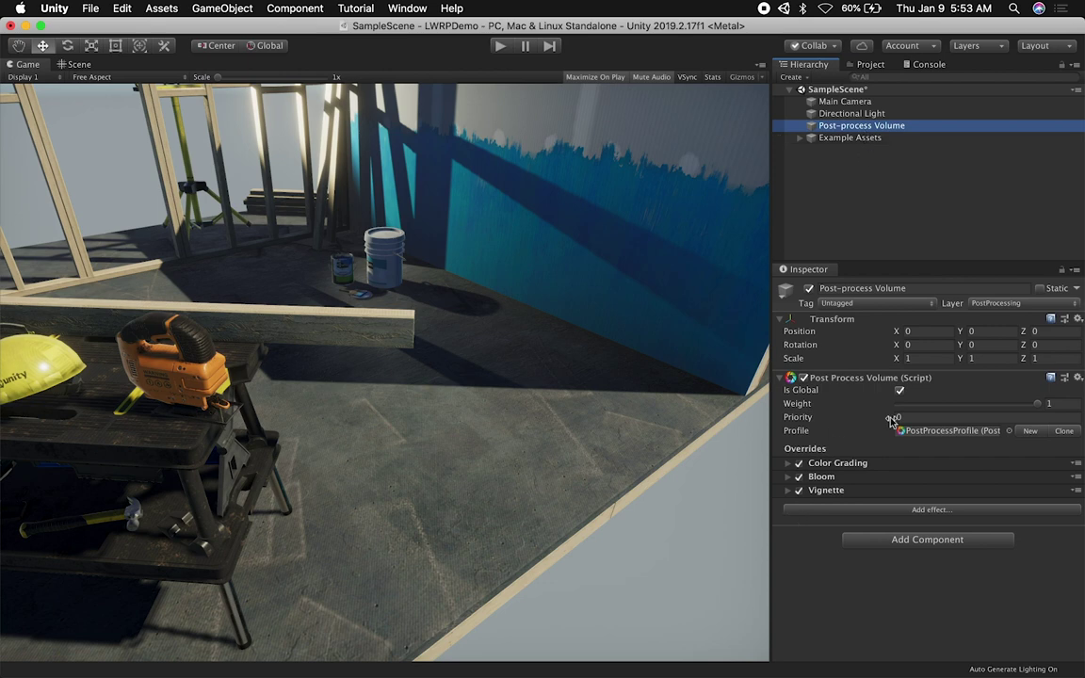
{"action": "mouse_move", "coordinate": [842, 384]}
{"action": "left_click", "coordinate": [932, 433]}
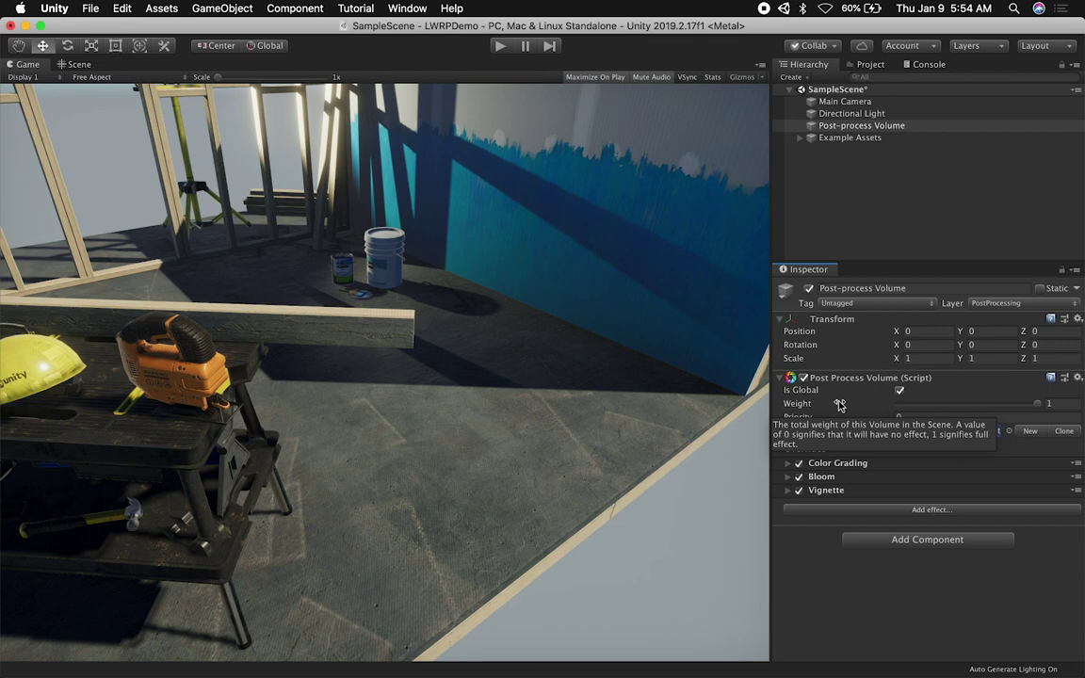
Look through the Color Grading settings, then list the Unity effects available to add
{"action": "left_click", "coordinate": [829, 462]}
{"action": "scroll", "coordinate": [878, 471], "scroll_direction": "down", "scroll_amount": 5}
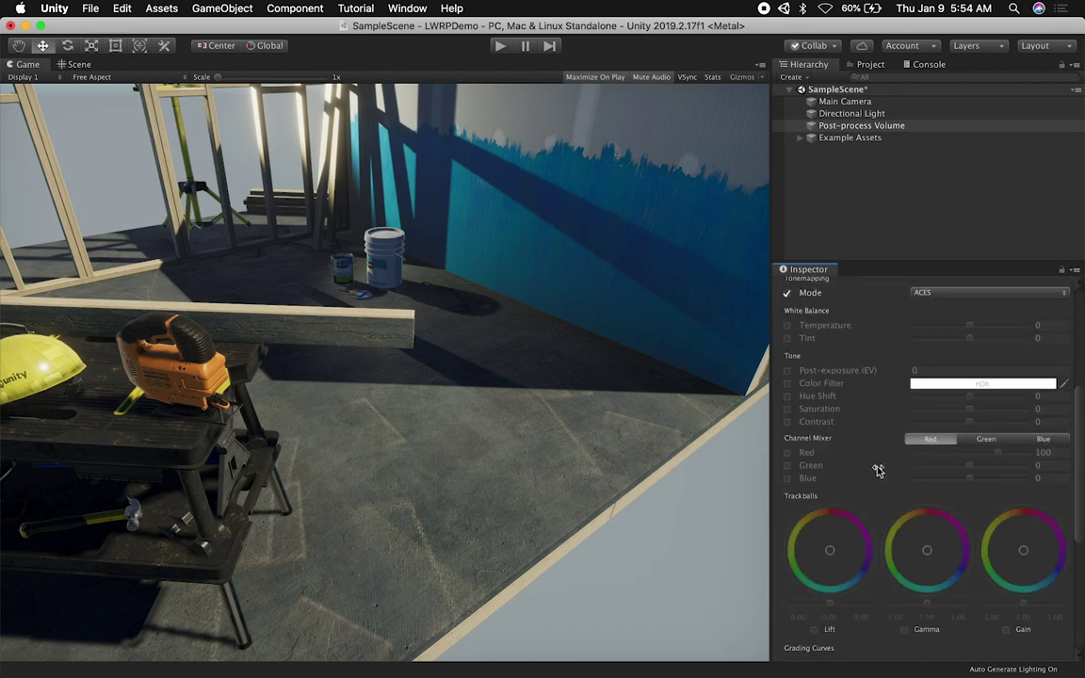
{"action": "scroll", "coordinate": [866, 369], "scroll_direction": "up", "scroll_amount": 2}
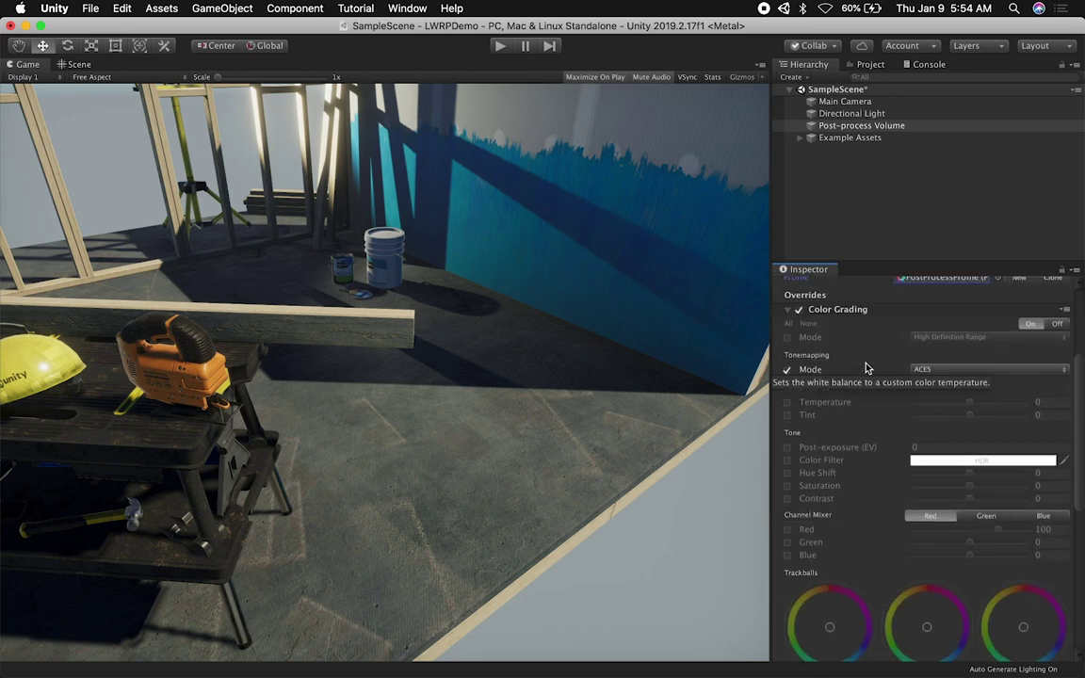
{"action": "left_click", "coordinate": [837, 311]}
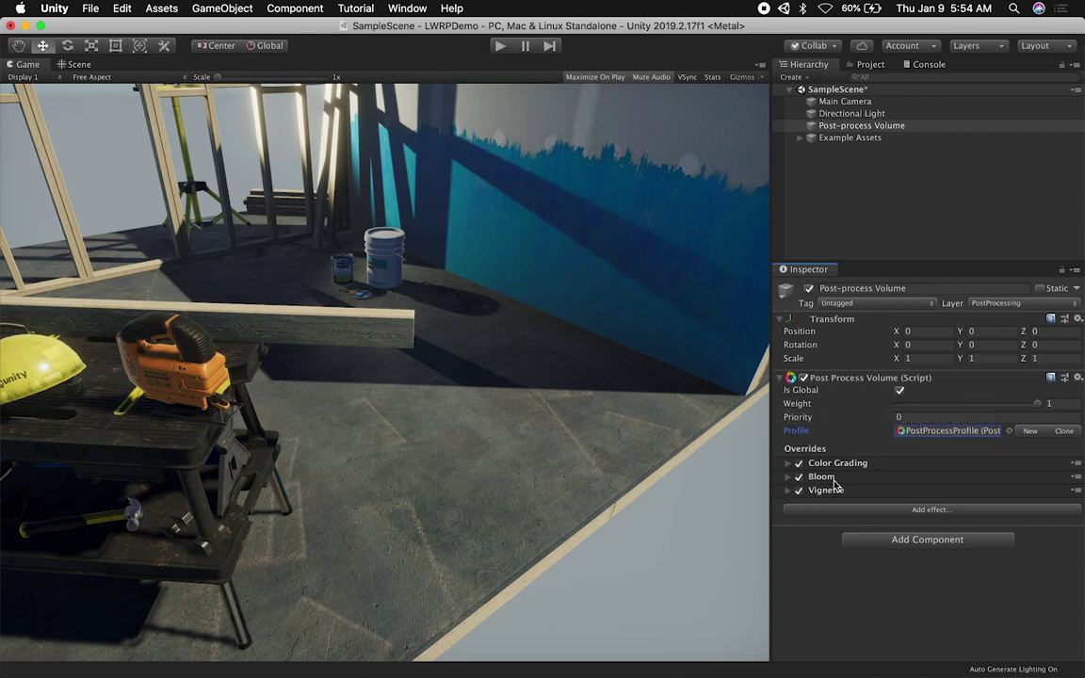
{"action": "left_click", "coordinate": [875, 511]}
{"action": "mouse_move", "coordinate": [896, 522]}
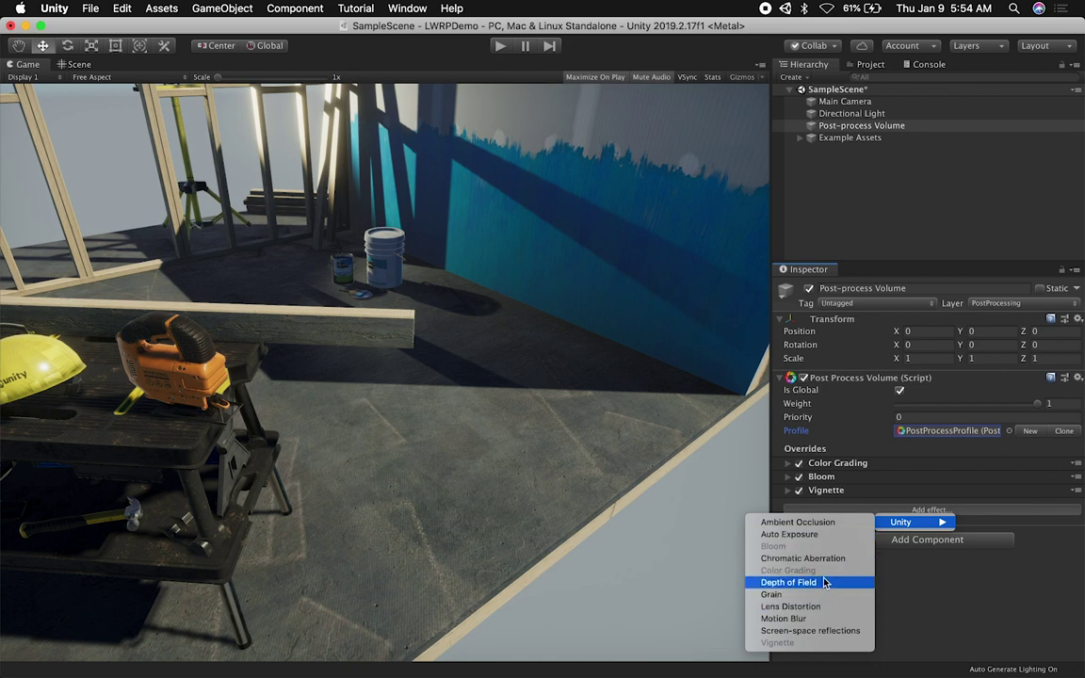
Dismiss the effect list and toggle the Color Grading tonemapping mode override off and back on
{"action": "left_click", "coordinate": [1001, 586]}
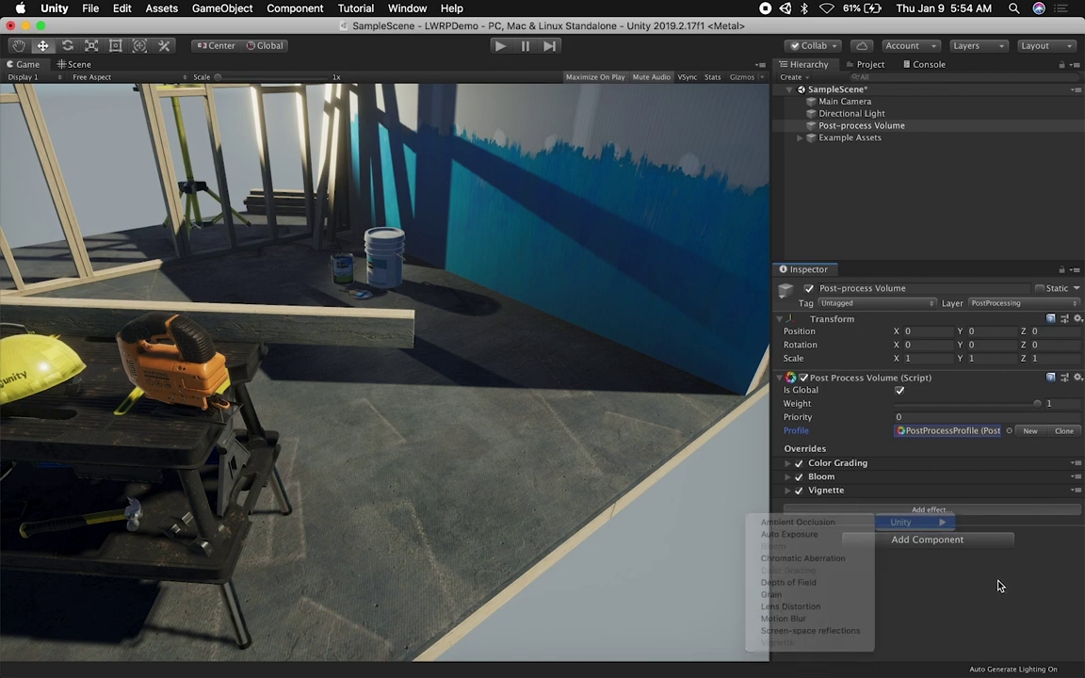
{"action": "left_click", "coordinate": [853, 466]}
{"action": "scroll", "coordinate": [865, 473], "scroll_direction": "down", "scroll_amount": 5}
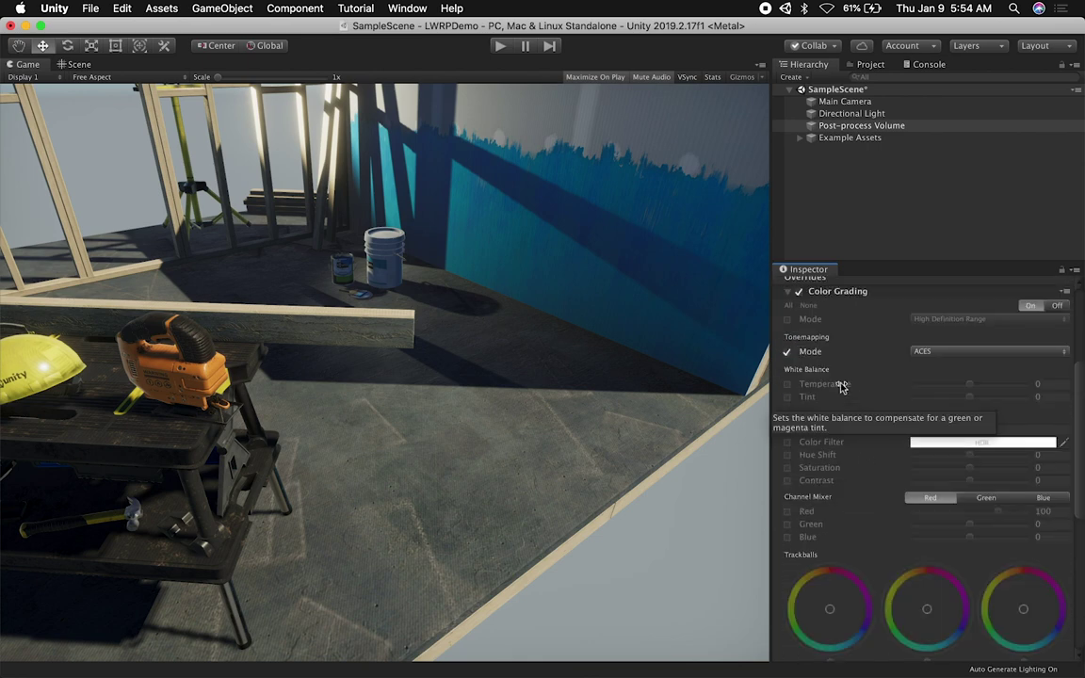
{"action": "left_click", "coordinate": [788, 352]}
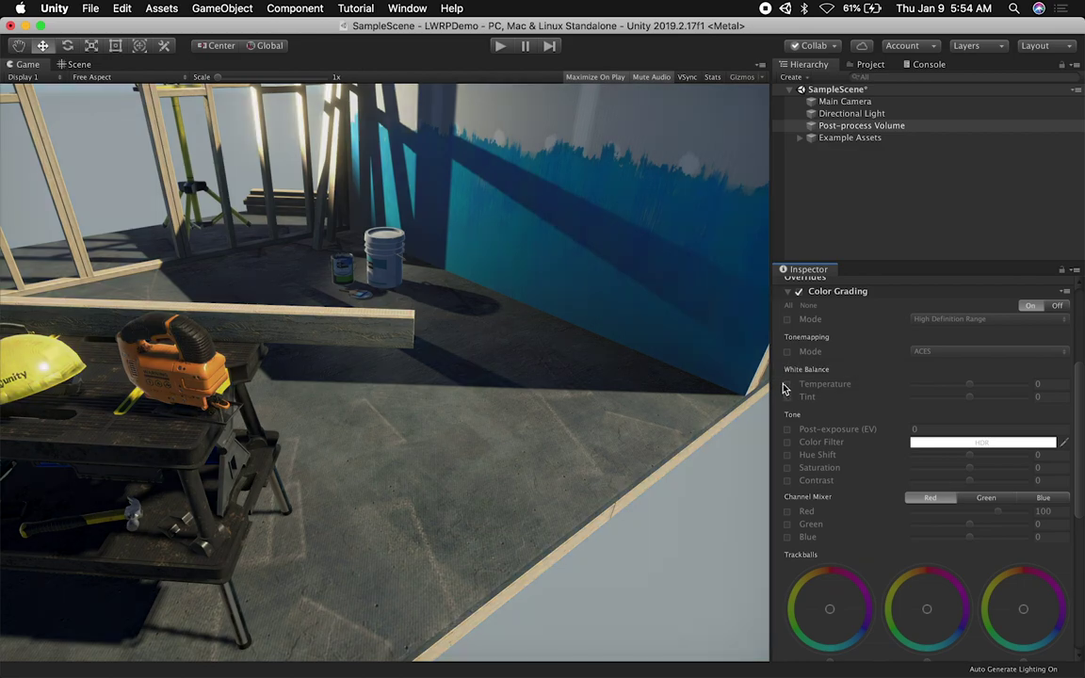
{"action": "key", "text": "super+z"}
{"action": "left_click", "coordinate": [788, 428]}
Try Post-exposure at 0.66 and Hue Shift at 84, then uncheck both overrides
{"action": "mouse_move", "coordinate": [860, 429]}
{"action": "left_mouse_down"}
{"action": "mouse_move", "coordinate": [916, 430]}
{"action": "mouse_move", "coordinate": [770, 446]}
{"action": "mouse_move", "coordinate": [877, 436]}
{"action": "mouse_move", "coordinate": [853, 432]}
{"action": "left_mouse_up"}
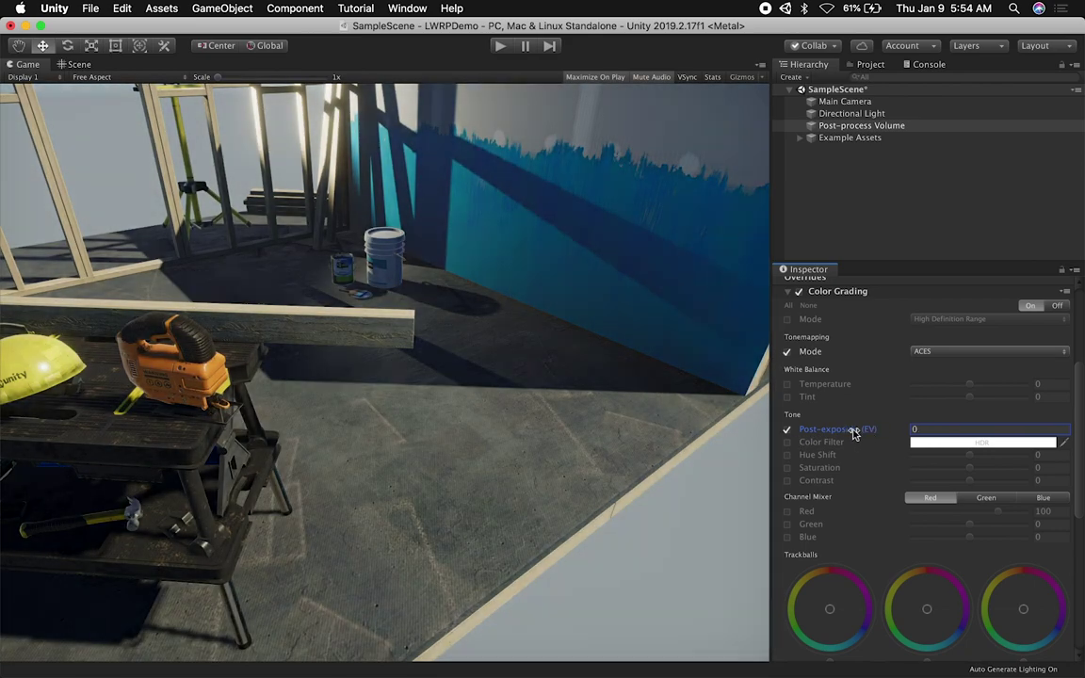
{"action": "left_click", "coordinate": [788, 429]}
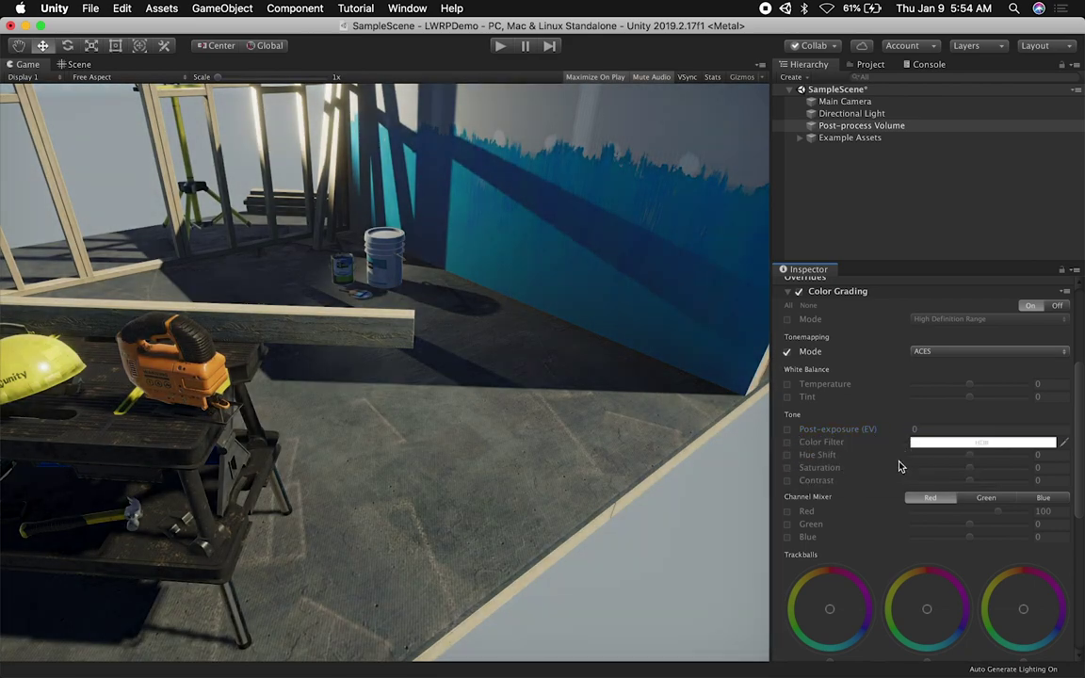
{"action": "mouse_move", "coordinate": [971, 456]}
{"action": "left_mouse_down"}
{"action": "mouse_move", "coordinate": [1005, 461]}
{"action": "mouse_move", "coordinate": [927, 467]}
{"action": "mouse_move", "coordinate": [1009, 458]}
{"action": "mouse_move", "coordinate": [976, 459]}
{"action": "left_mouse_up"}
{"action": "left_click", "coordinate": [786, 455]}
{"action": "scroll", "coordinate": [884, 358], "scroll_direction": "up", "scroll_amount": 3}
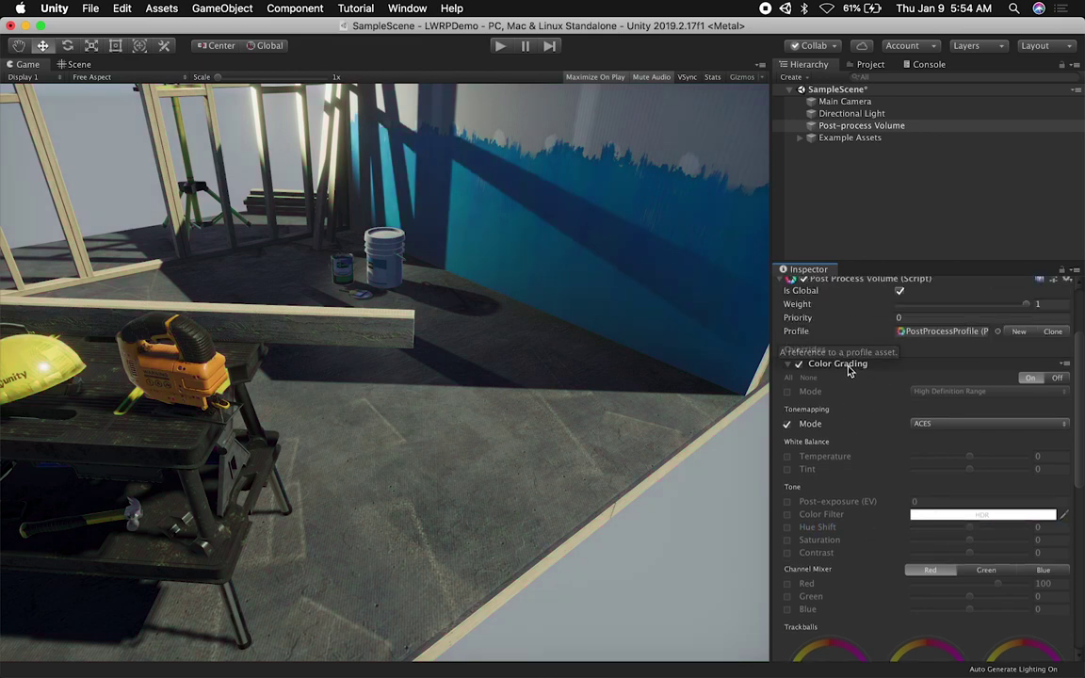
Fold Color Grading away and drag Bloom intensity to trial a stronger glow
{"action": "left_click", "coordinate": [847, 368]}
{"action": "left_click", "coordinate": [838, 477]}
{"action": "scroll", "coordinate": [841, 479], "scroll_direction": "down", "scroll_amount": 3}
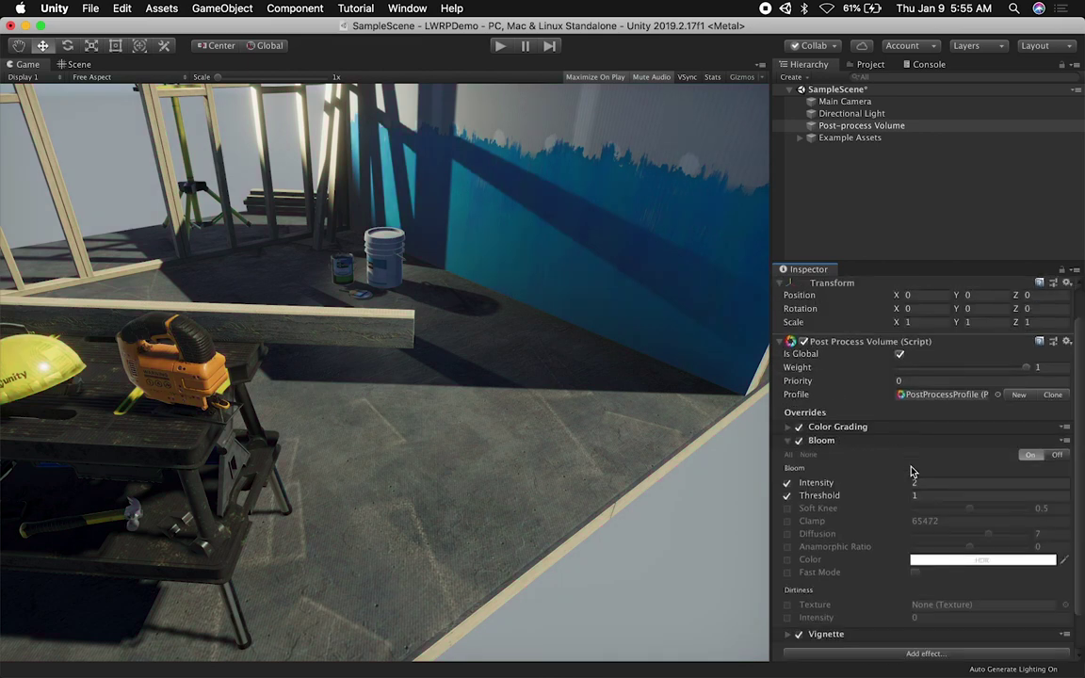
{"action": "left_click_drag", "start_coordinate": [818, 442], "coordinate": [906, 428]}
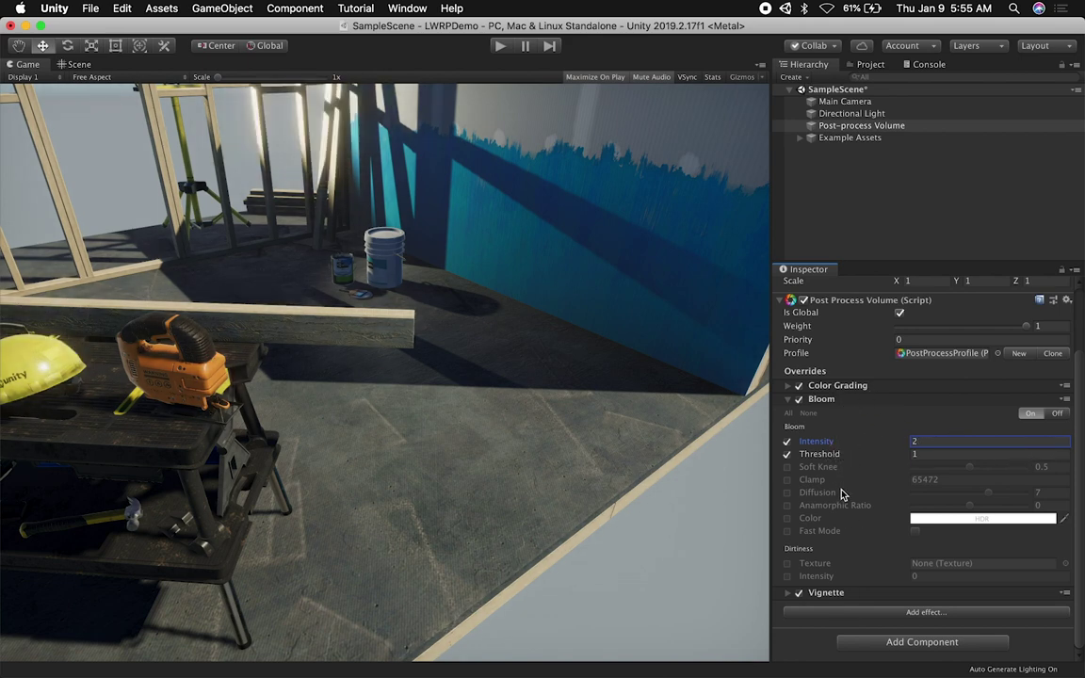
Try a stronger Vignette intensity, ease it back, and fold Vignette away
{"action": "left_click", "coordinate": [826, 592]}
{"action": "mouse_move", "coordinate": [986, 555]}
{"action": "left_mouse_down"}
{"action": "mouse_move", "coordinate": [1018, 559]}
{"action": "mouse_move", "coordinate": [966, 566]}
{"action": "mouse_move", "coordinate": [1017, 572]}
{"action": "mouse_move", "coordinate": [970, 560]}
{"action": "left_mouse_up"}
{"action": "left_click", "coordinate": [852, 490]}
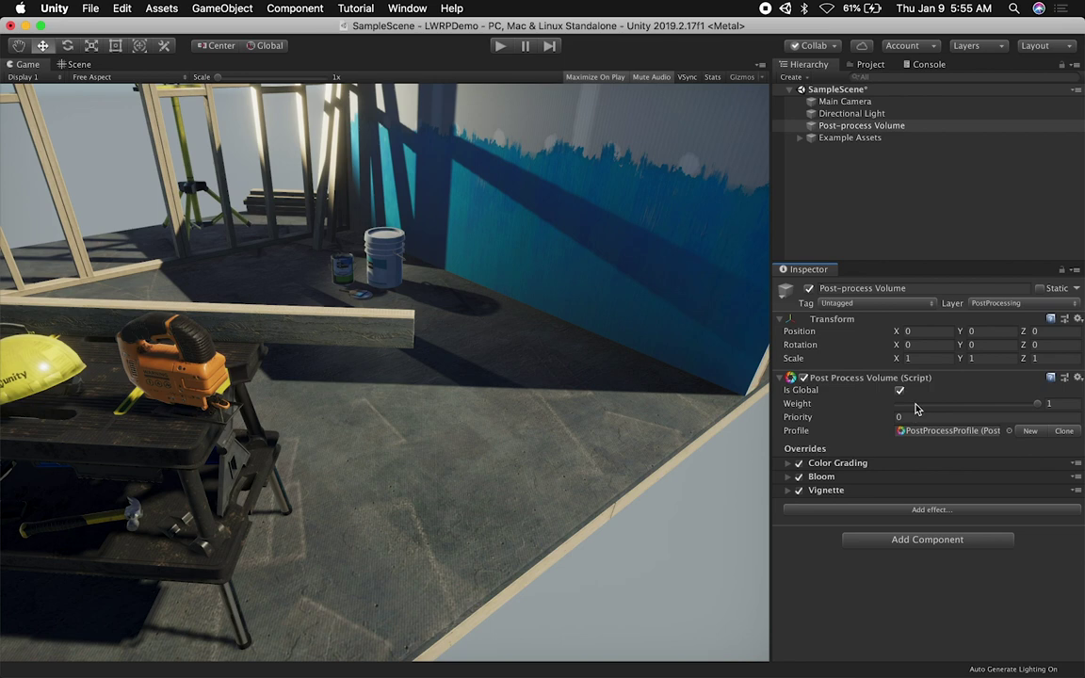